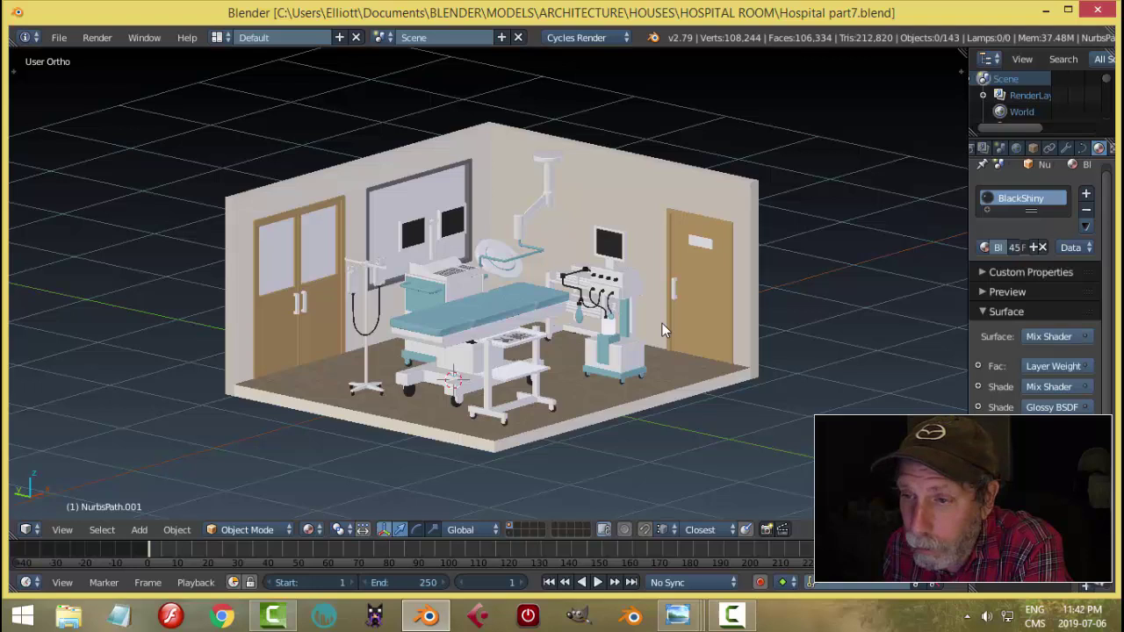
Zoom the viewport in on the operating table and its surrounding equipment.
scroll(662, 326, "up", 1)
scroll(661, 326, "up", 2)
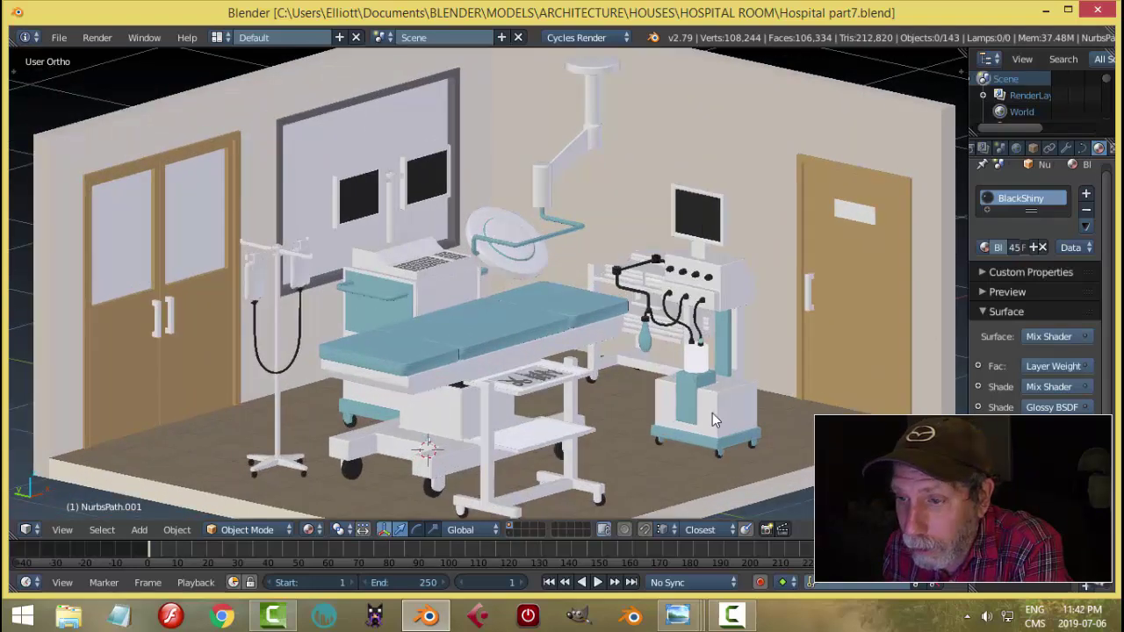
scroll(712, 414, "up", 1)
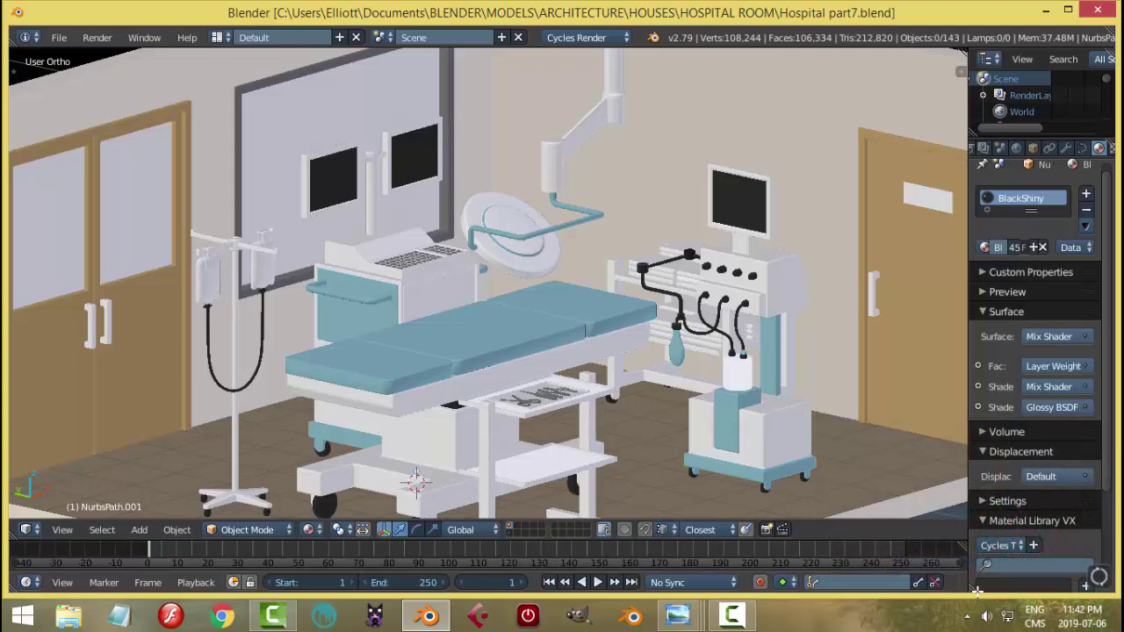
Split off a new area beside the scene and make it a UV/Image Editor.
left_click_drag(971, 590, 1010, 228)
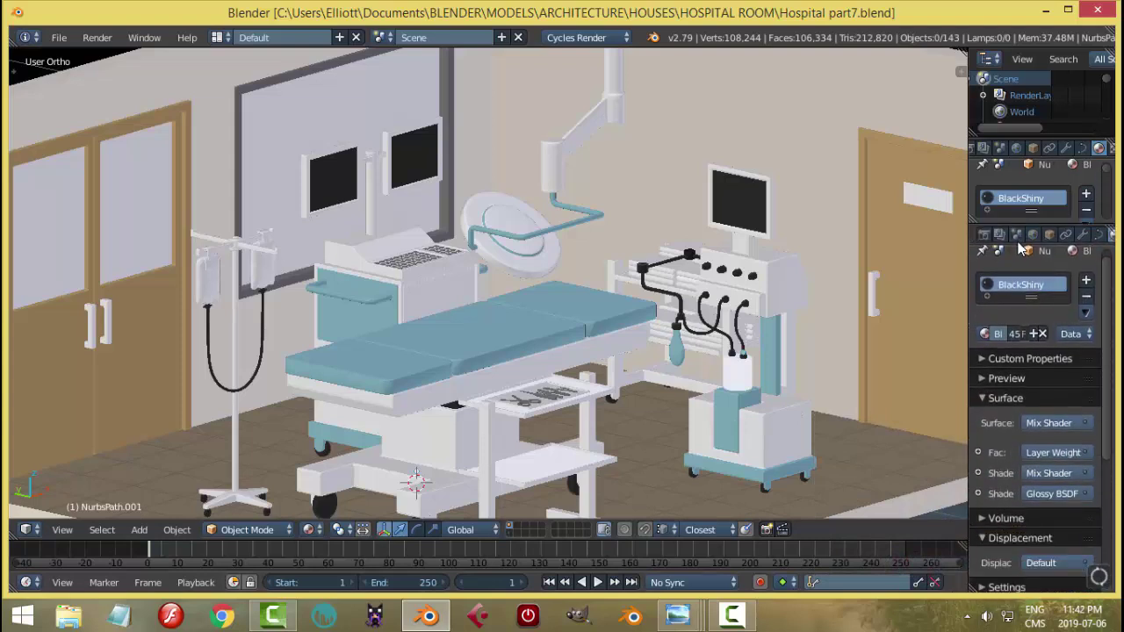
left_click(986, 235)
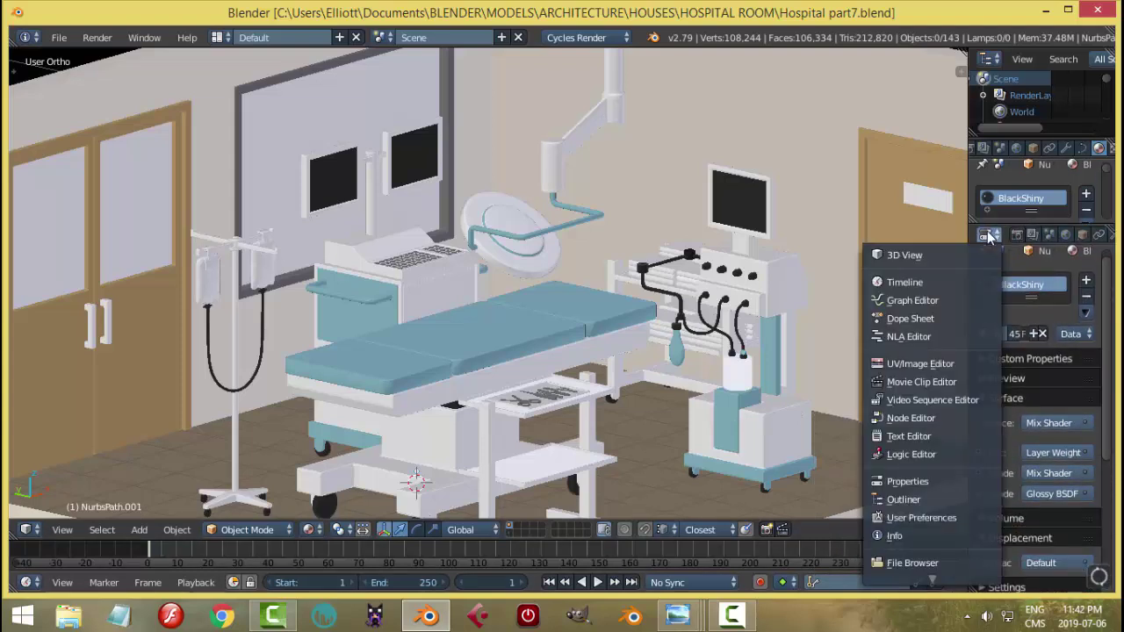
left_click(932, 364)
Open the operation-room picture from REFERENCE IMAGES > CARTOONS > ROOMS in the image editor.
left_click(1060, 583)
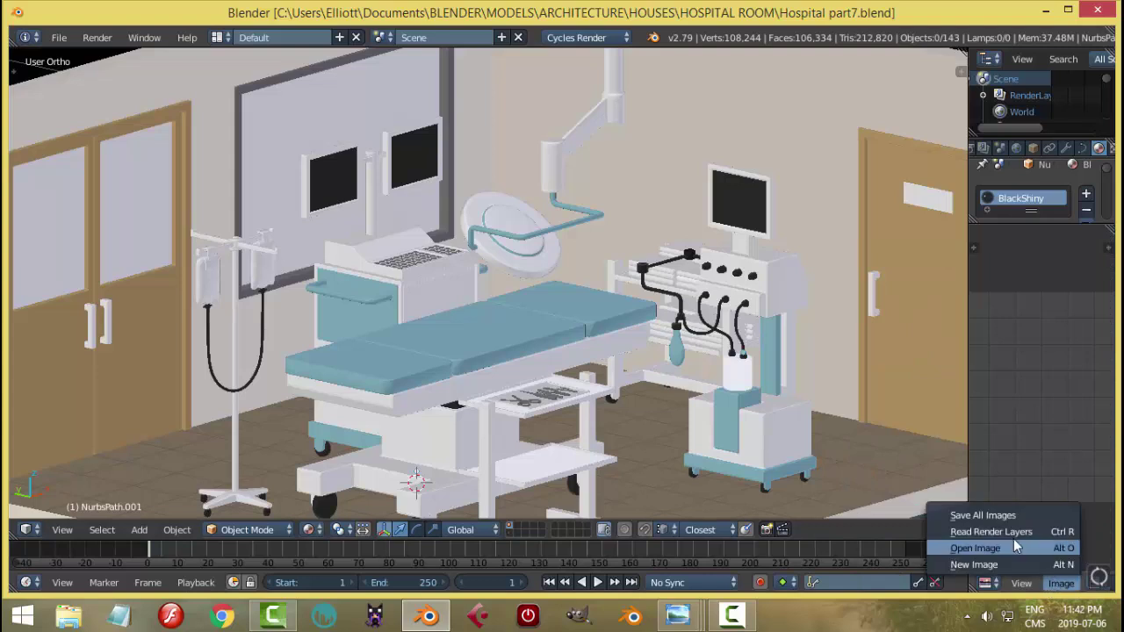
left_click(975, 548)
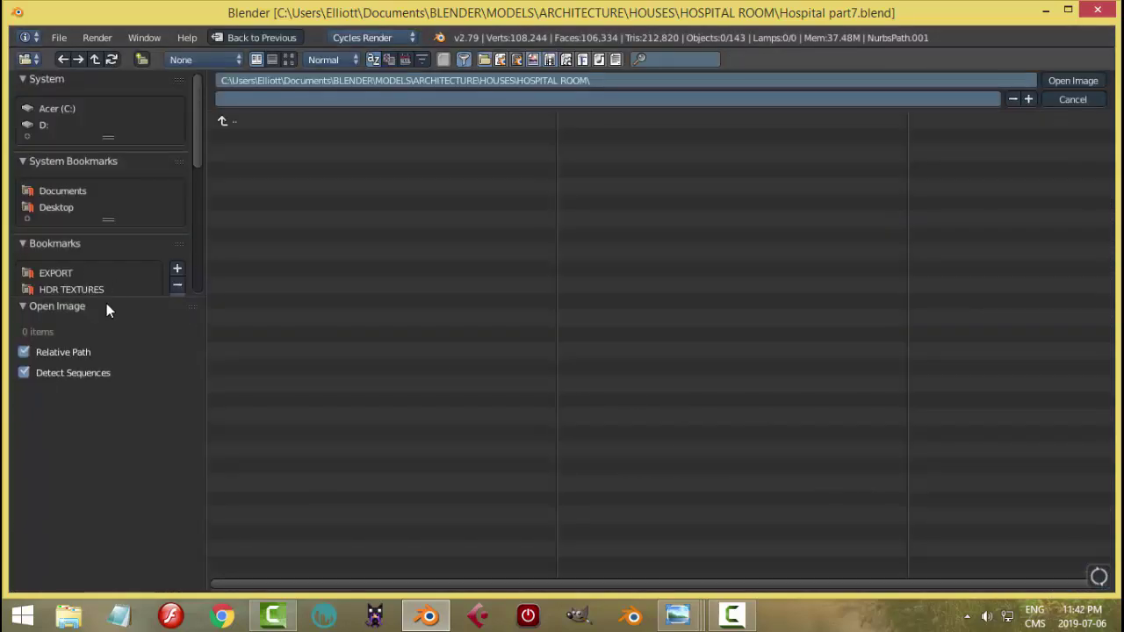
left_click_drag(108, 298, 100, 362)
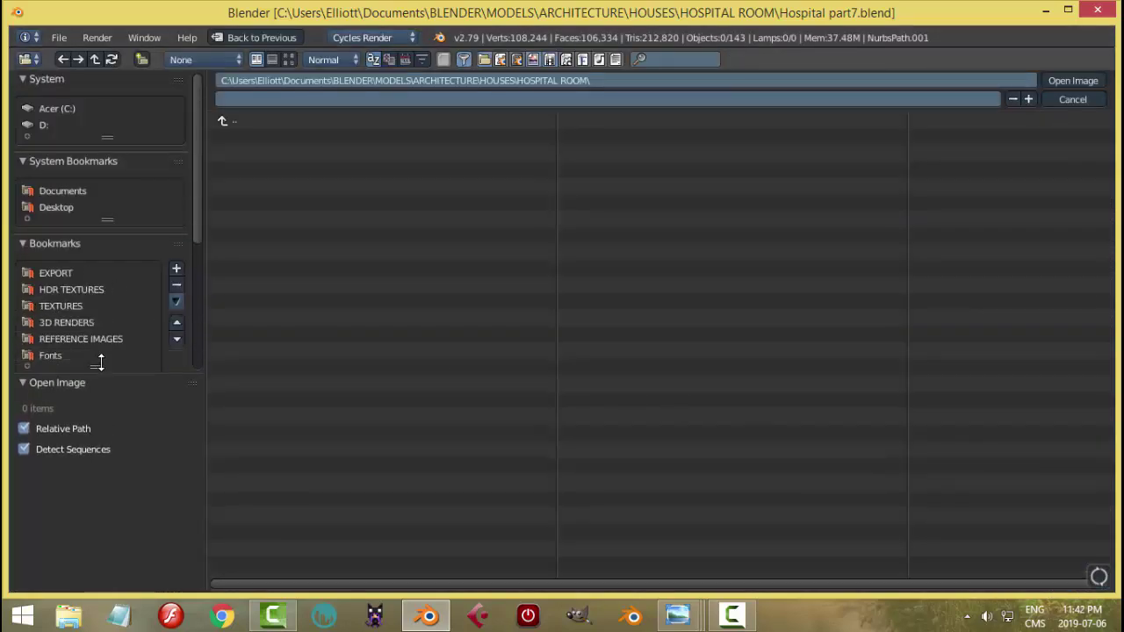
left_click(94, 339)
left_click(257, 167)
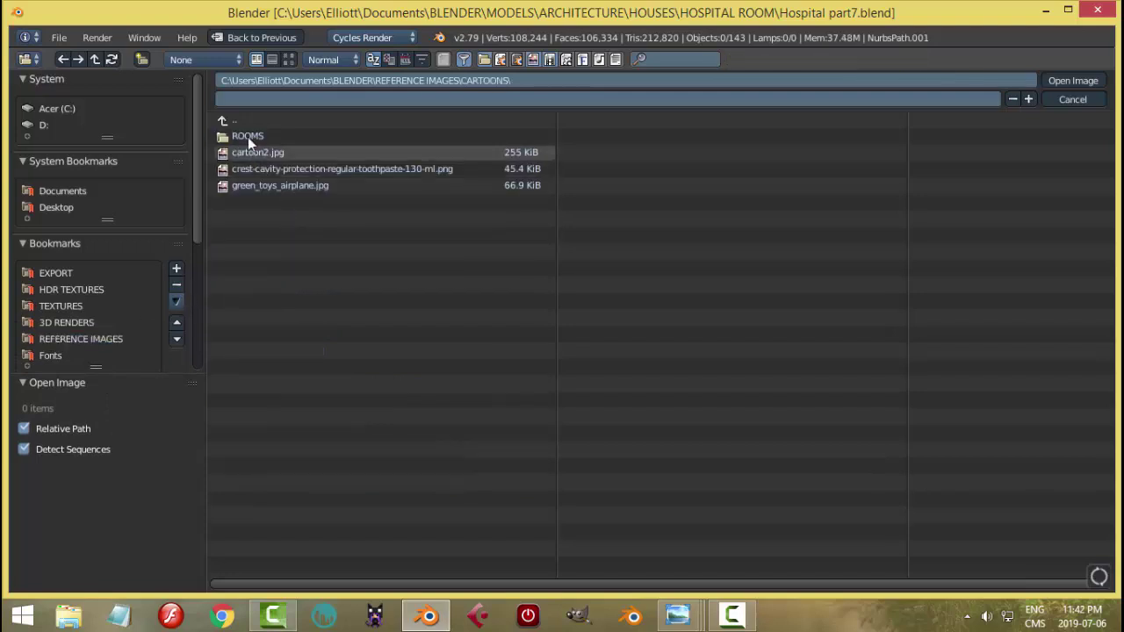
left_click(247, 137)
left_click(287, 58)
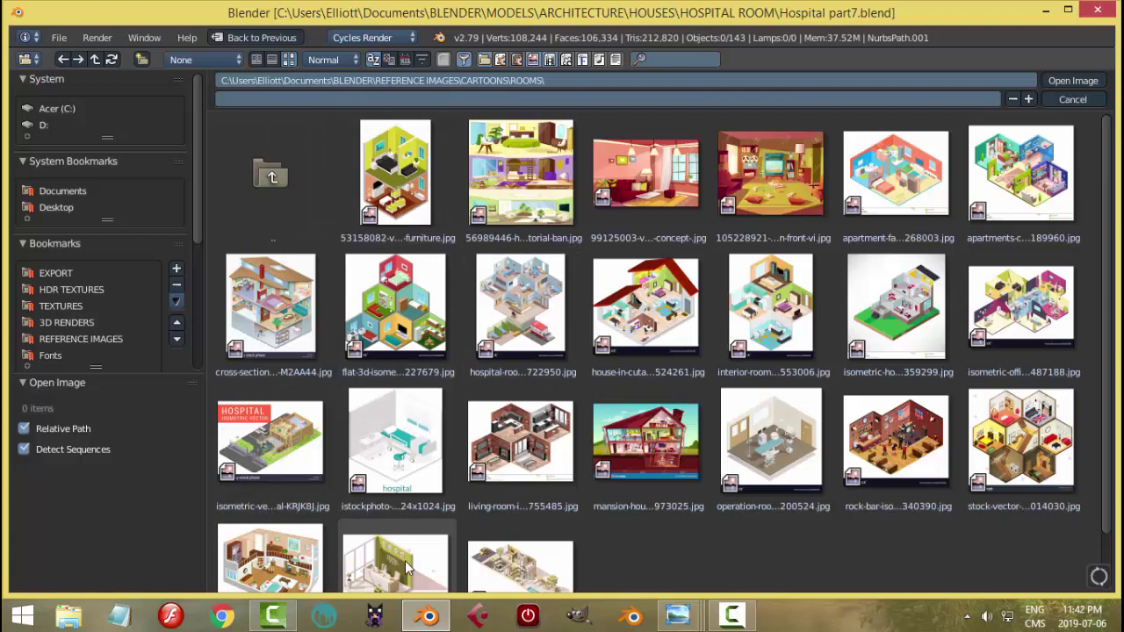
left_click(786, 465)
left_click(1072, 80)
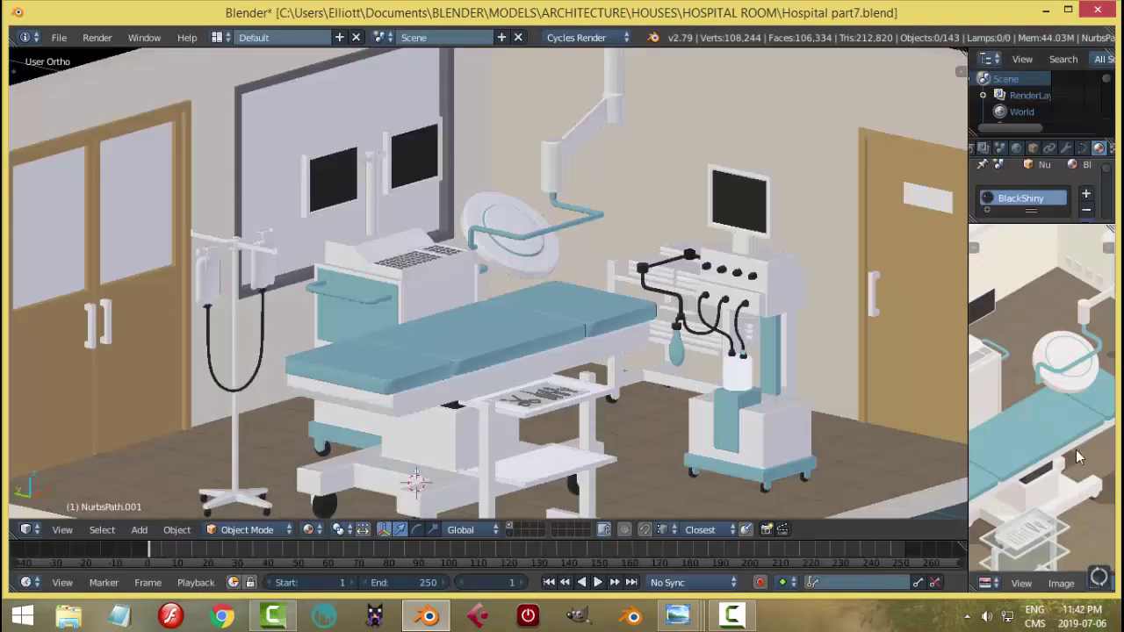
scroll(1075, 450, "down", 1)
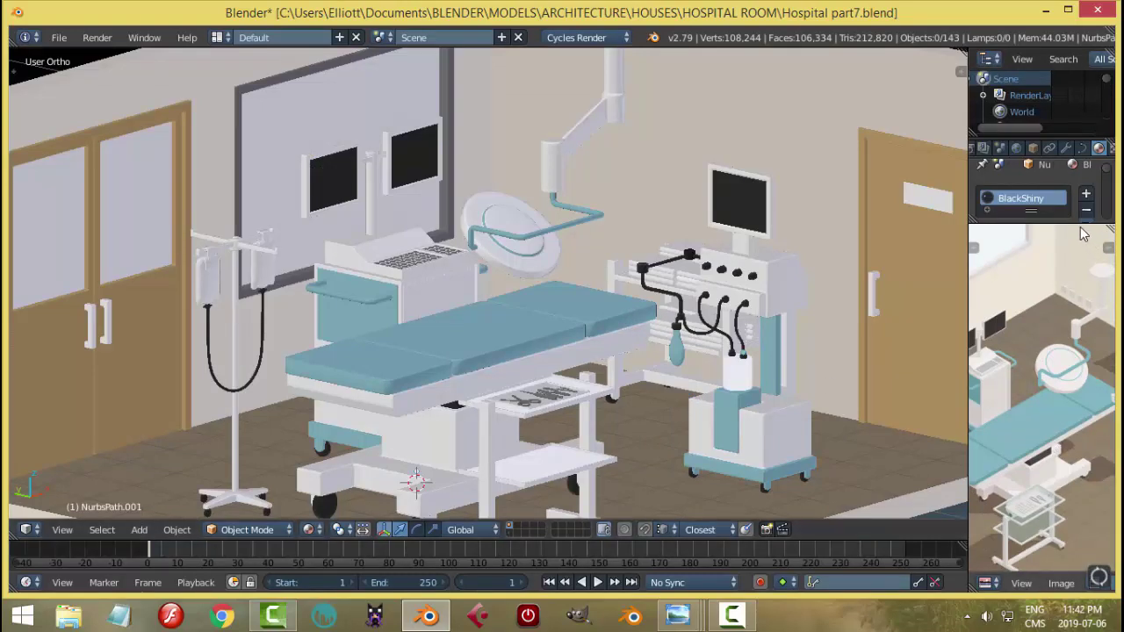
left_click_drag(1071, 224, 1072, 334)
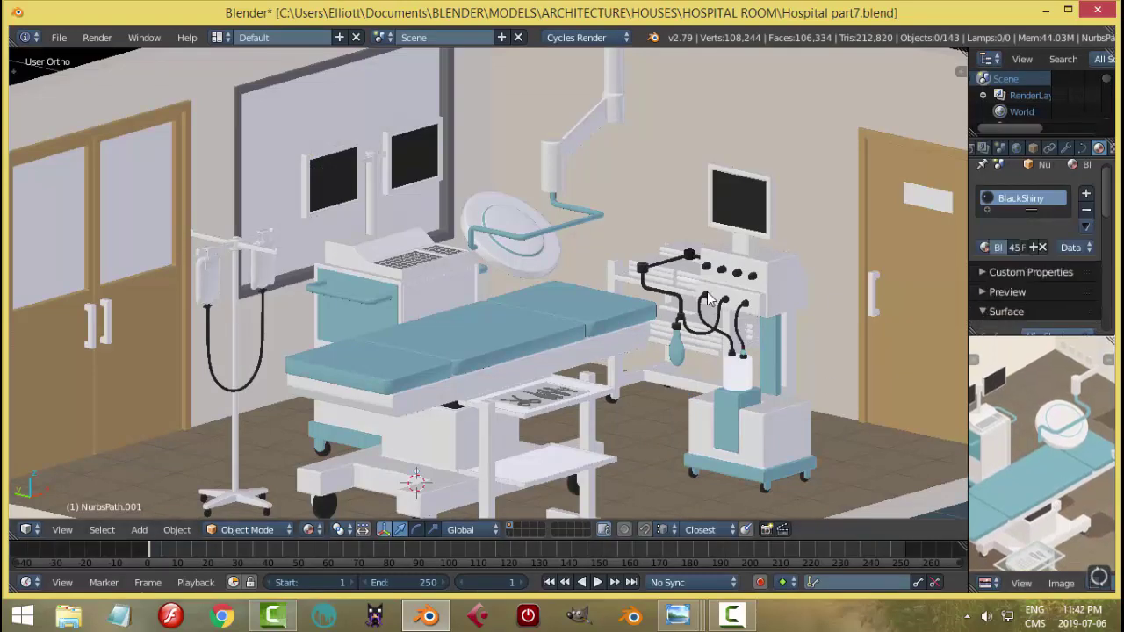
right_click(577, 306)
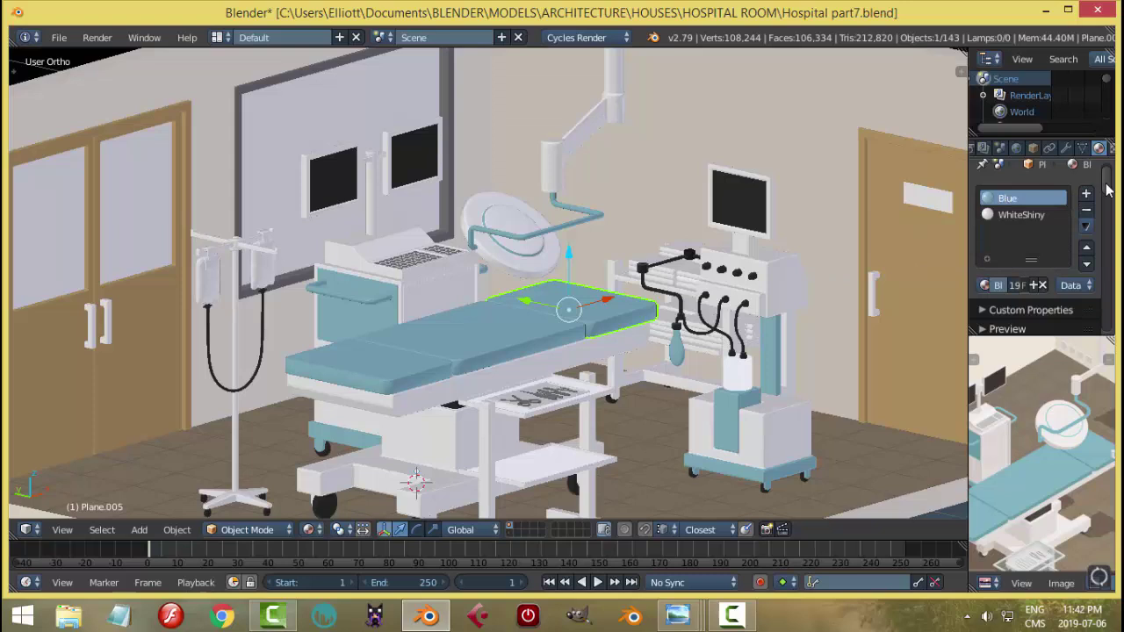
left_click(1087, 195)
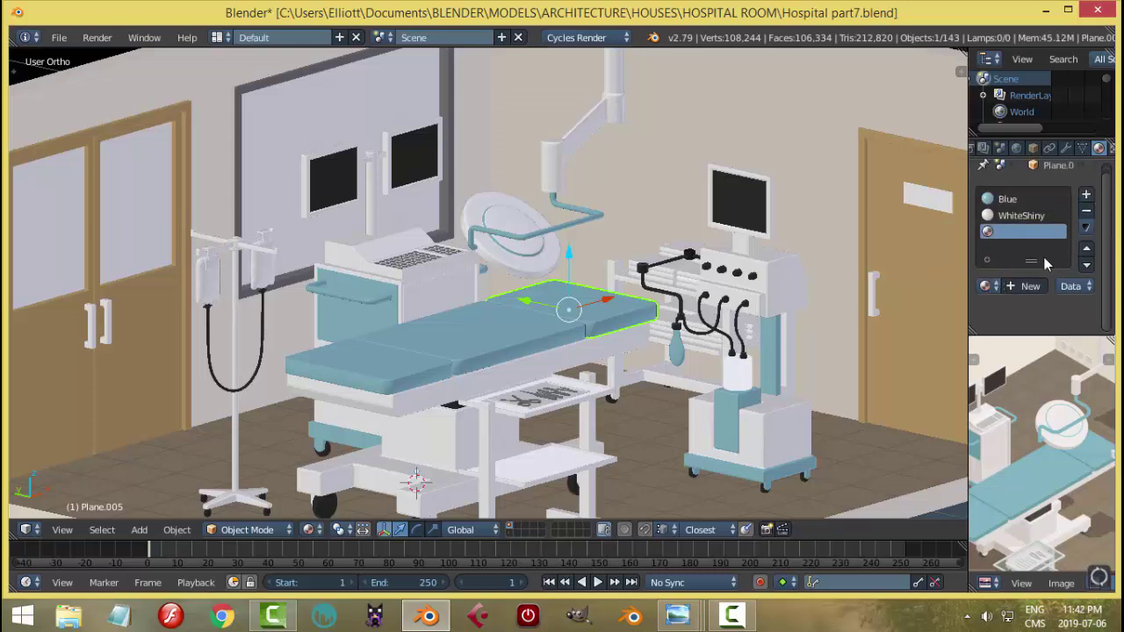
left_click(1025, 286)
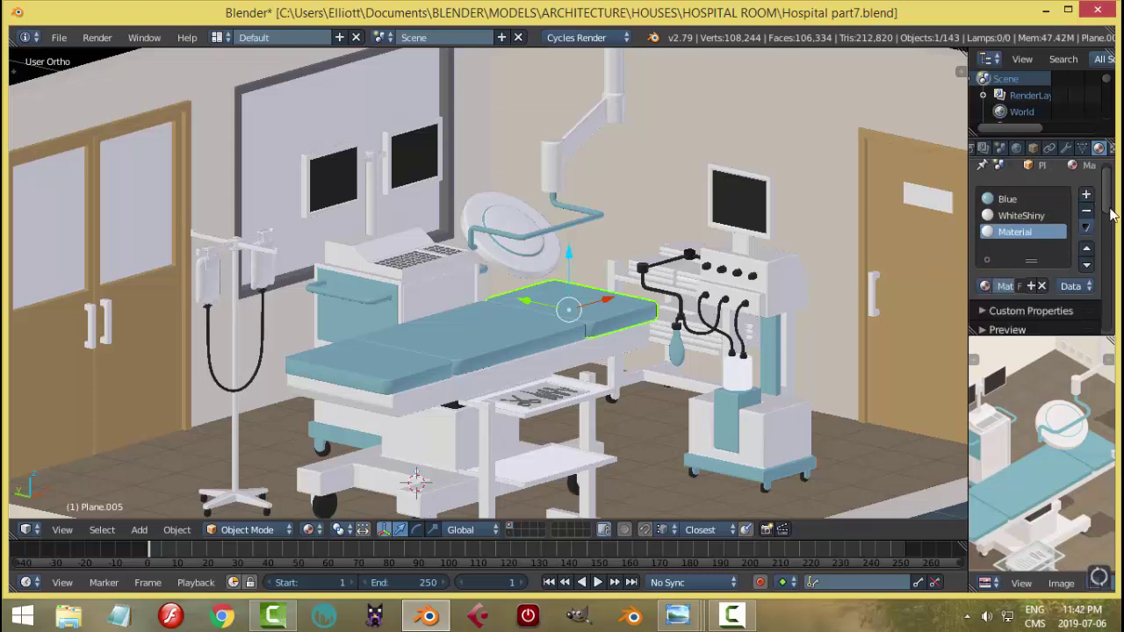
left_click_drag(1111, 215, 1111, 253)
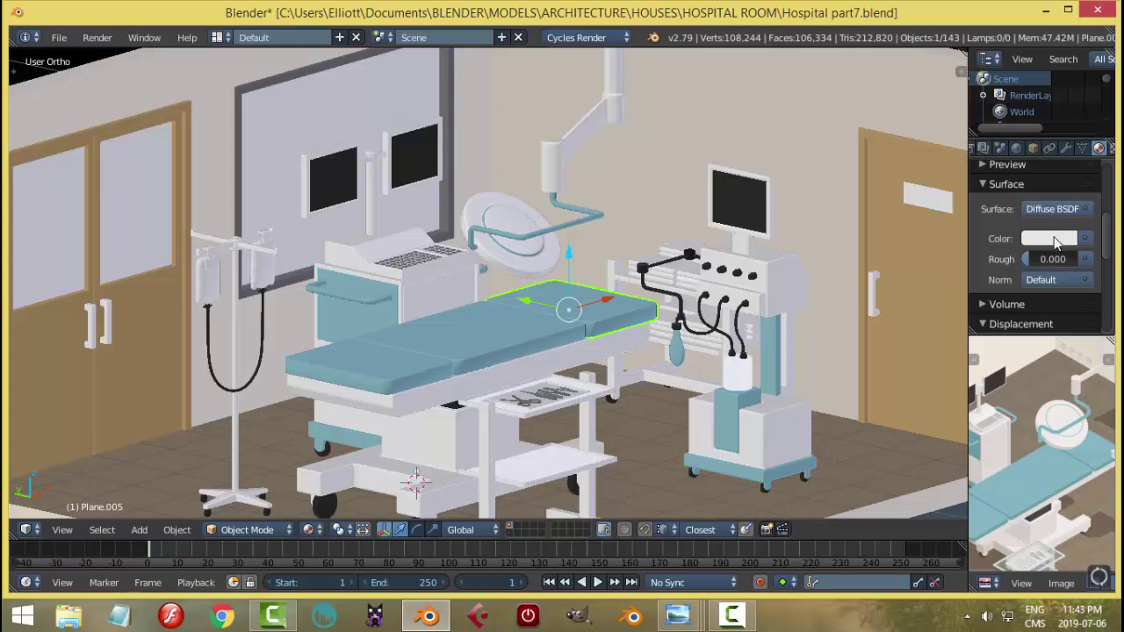
left_click(1056, 244)
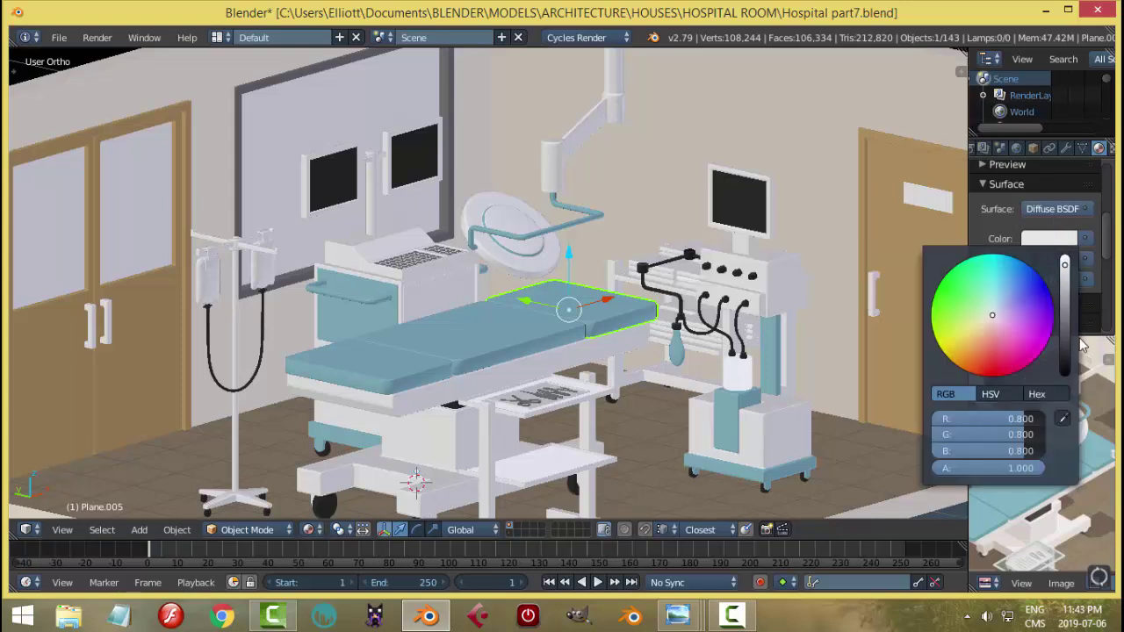
left_click(1062, 420)
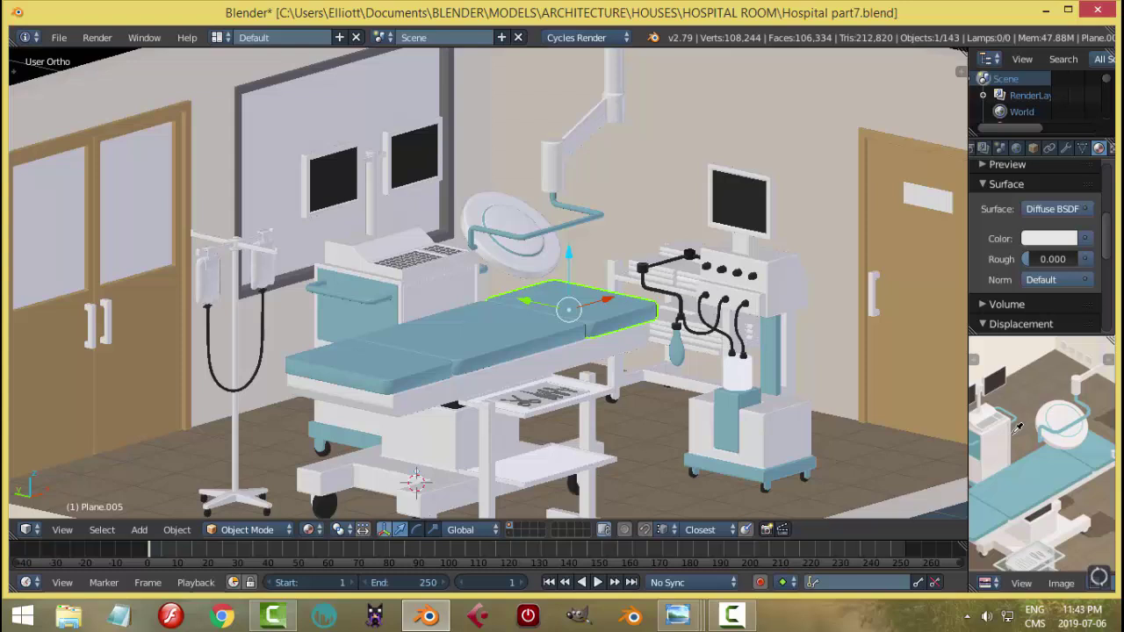
left_click(1026, 481)
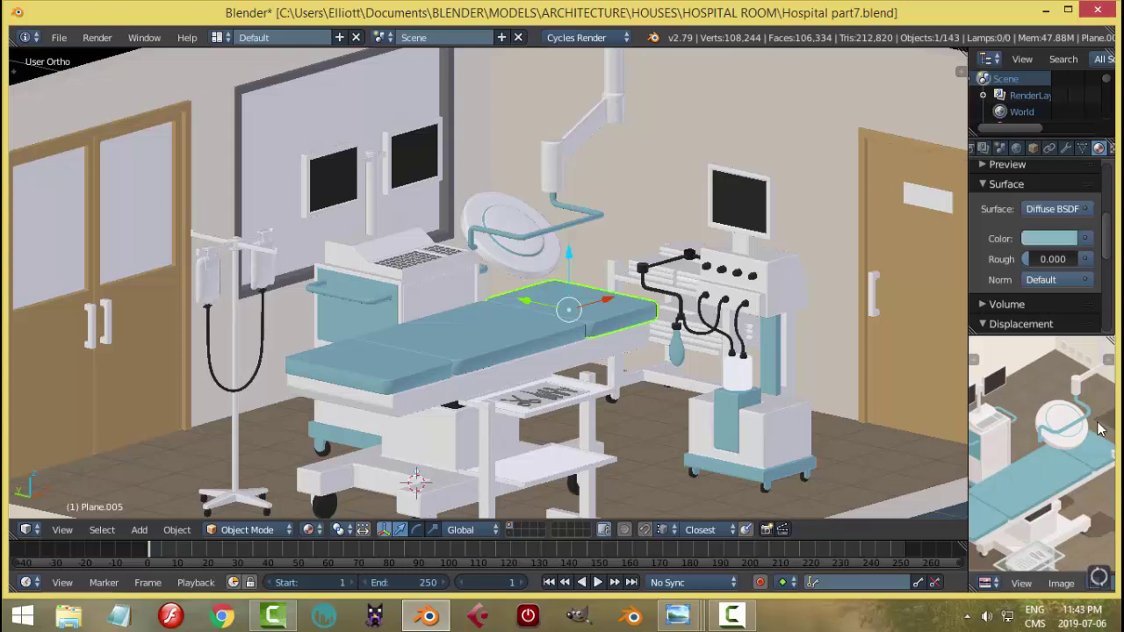
left_click_drag(1108, 239, 1117, 201)
left_click(1086, 180)
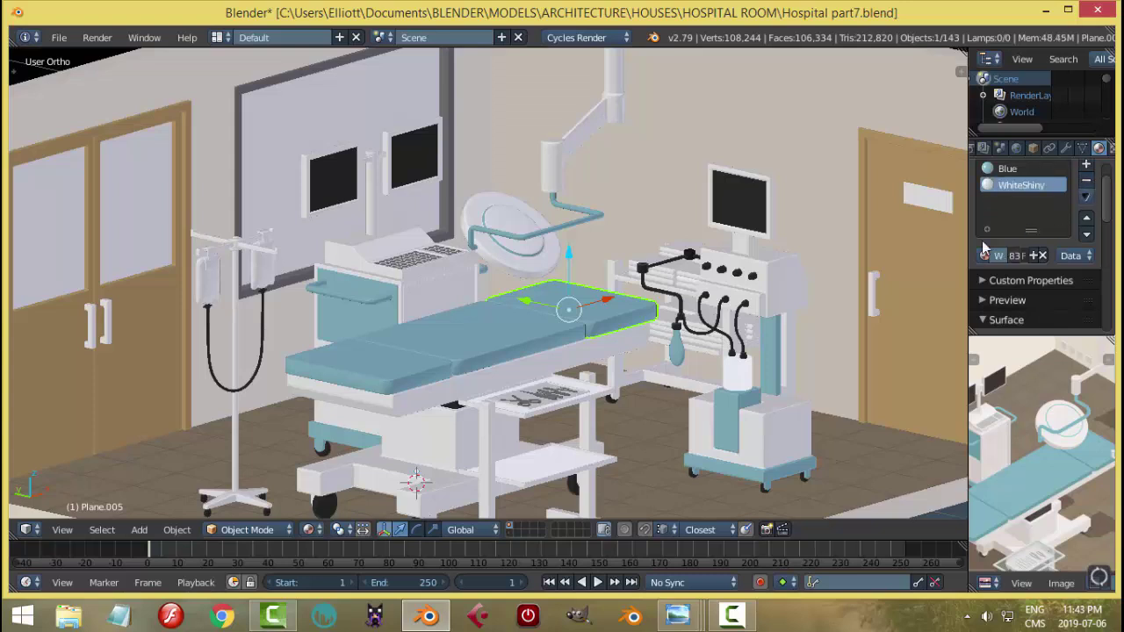
key("a")
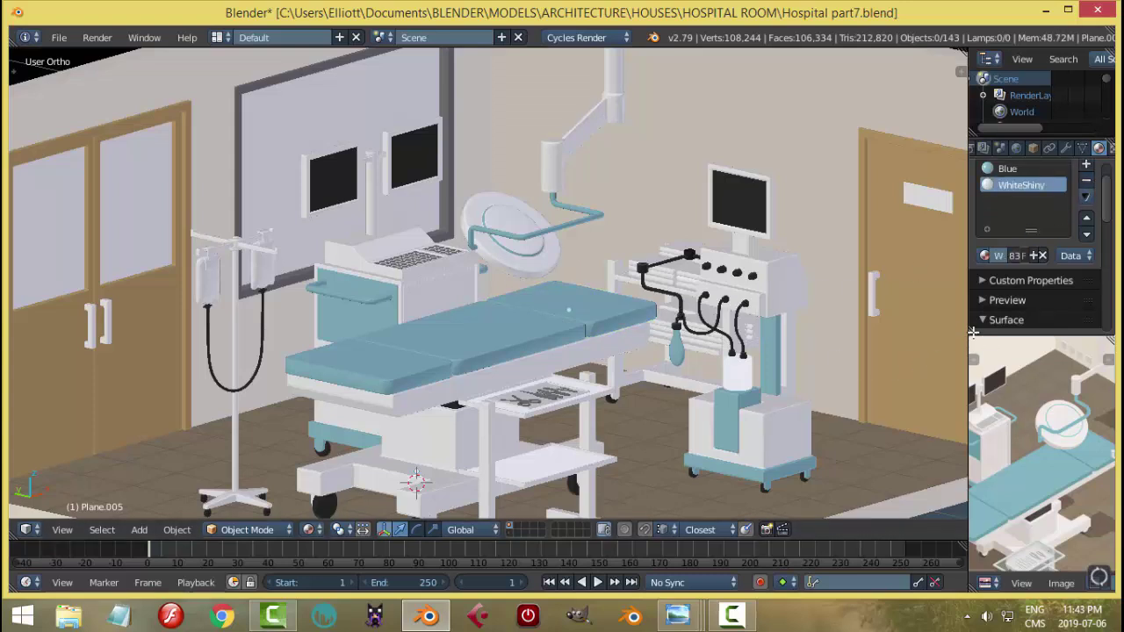
Close the reference image area and shift the room view upward.
left_click_drag(971, 336, 975, 364)
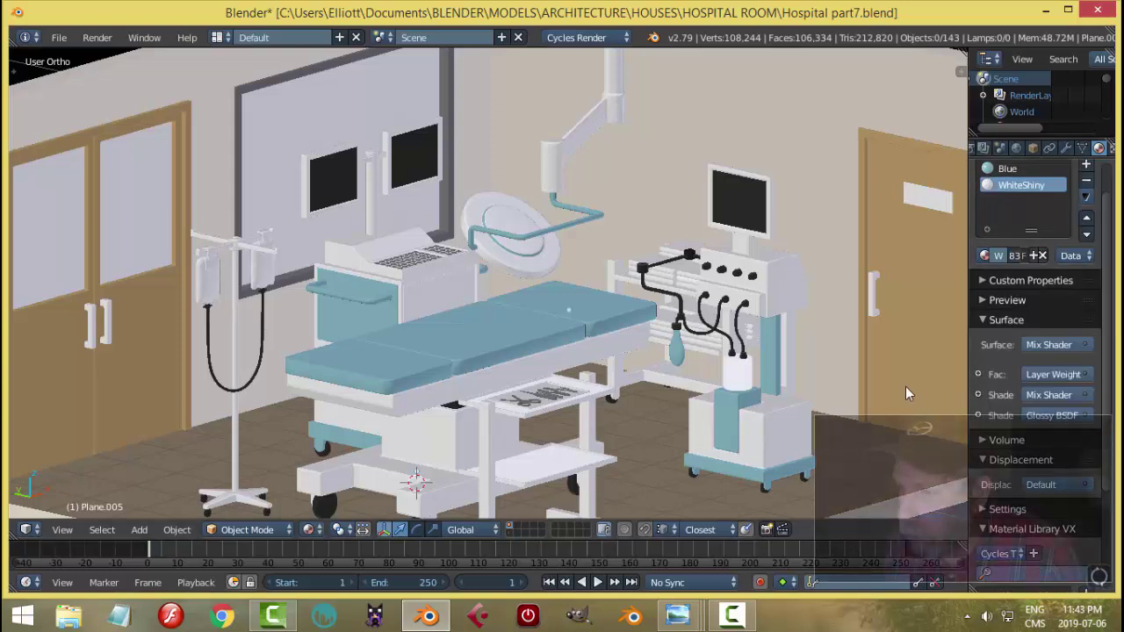
scroll(905, 386, "down", 1)
middle_click_drag(782, 374, 779, 340, "shift")
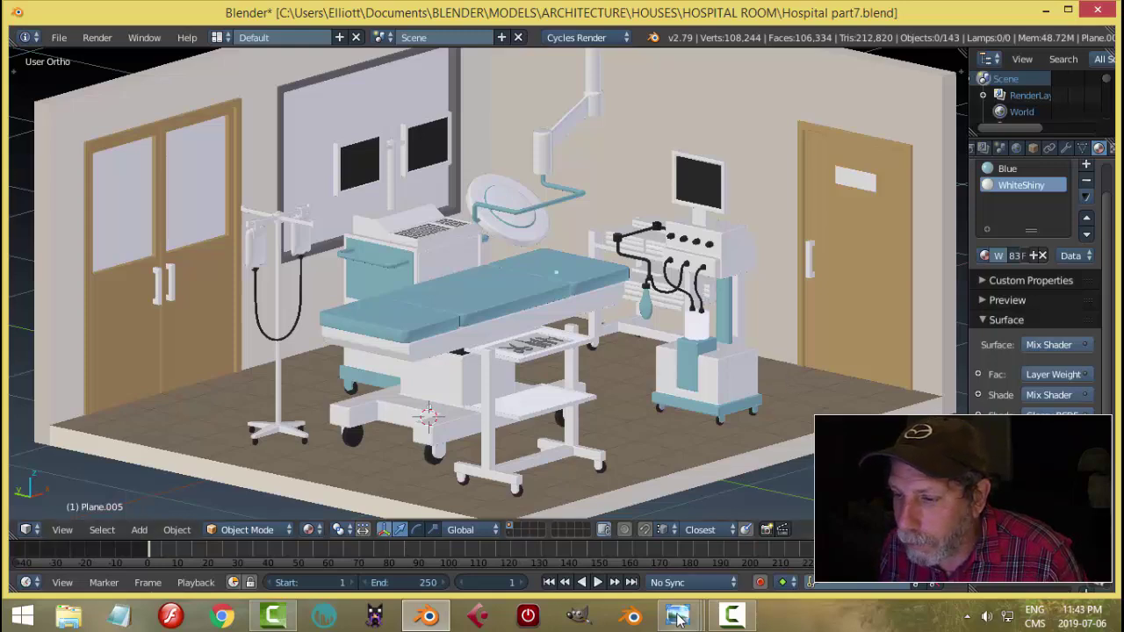
Bring up the reference picture in Windows Photo Viewer, then return to Blender and orbit slightly.
mouse_move(591, 599)
left_click(294, 531)
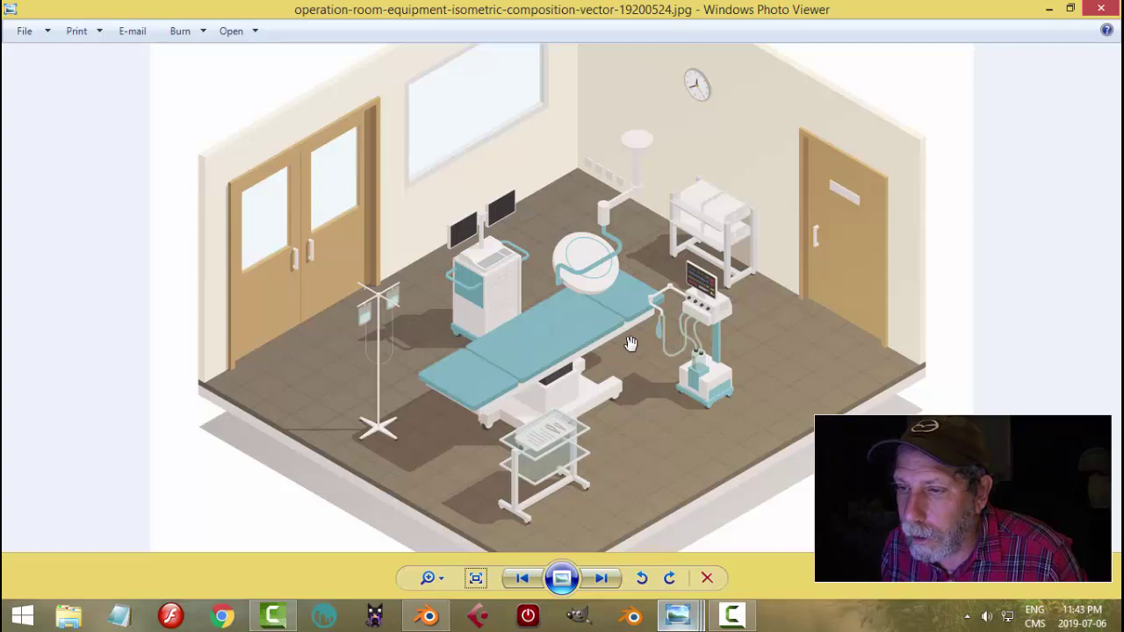
left_click(428, 616)
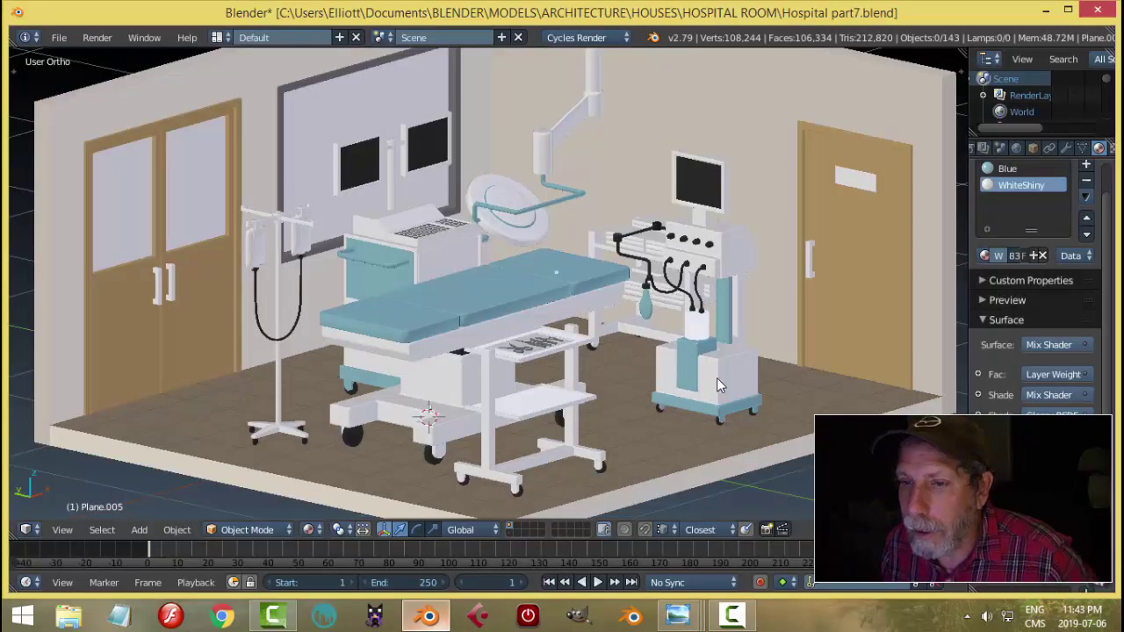
middle_click_drag(716, 378, 660, 371)
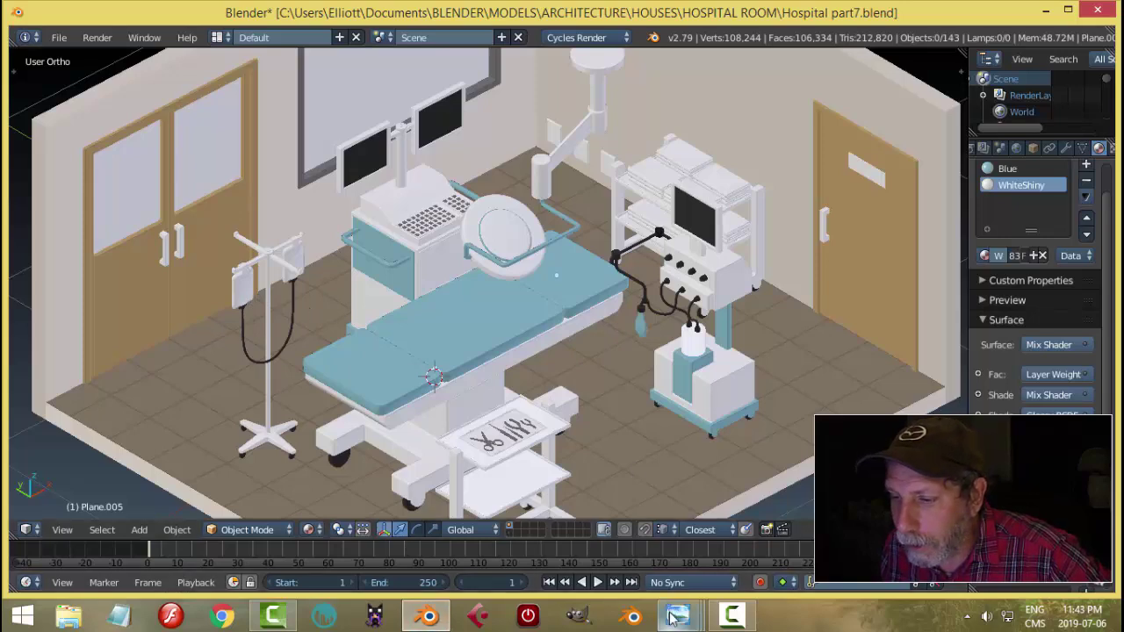
Zoom into the operating-room reference photo to study it, then switch back to Blender.
mouse_move(676, 616)
left_click(281, 551)
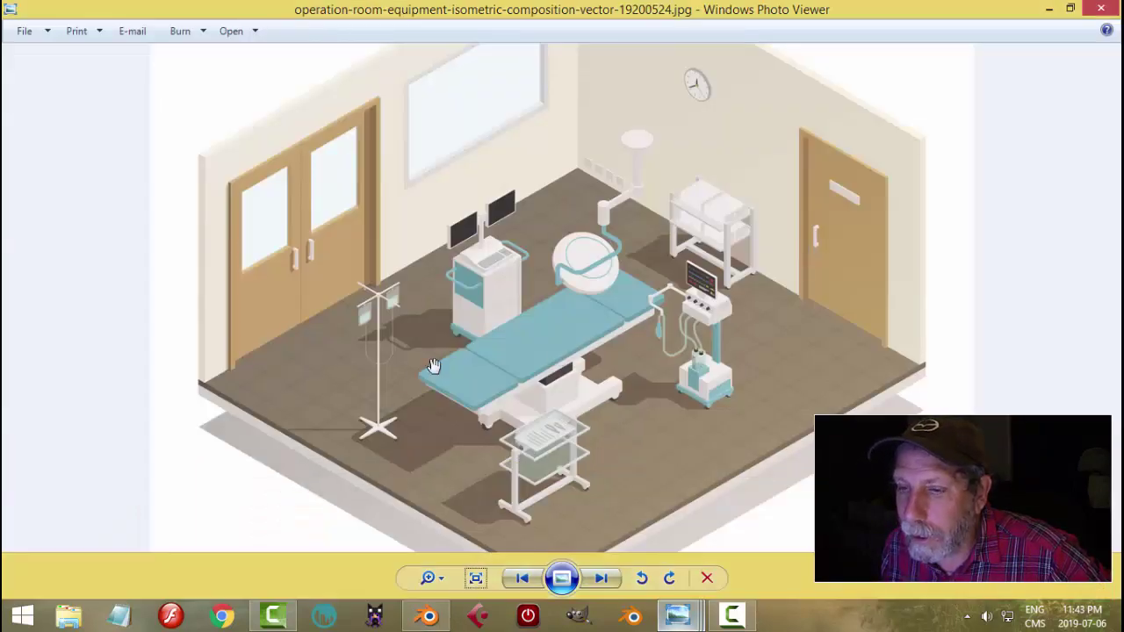
scroll(492, 377, "up", 2)
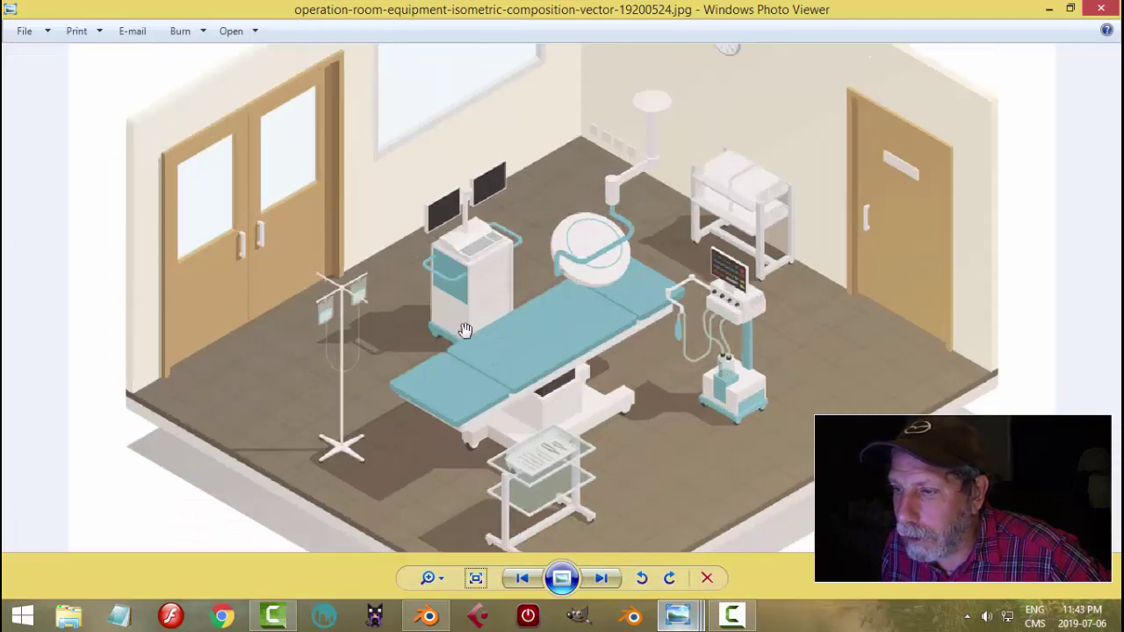
scroll(762, 372, "down", 1)
scroll(753, 371, "up", 1)
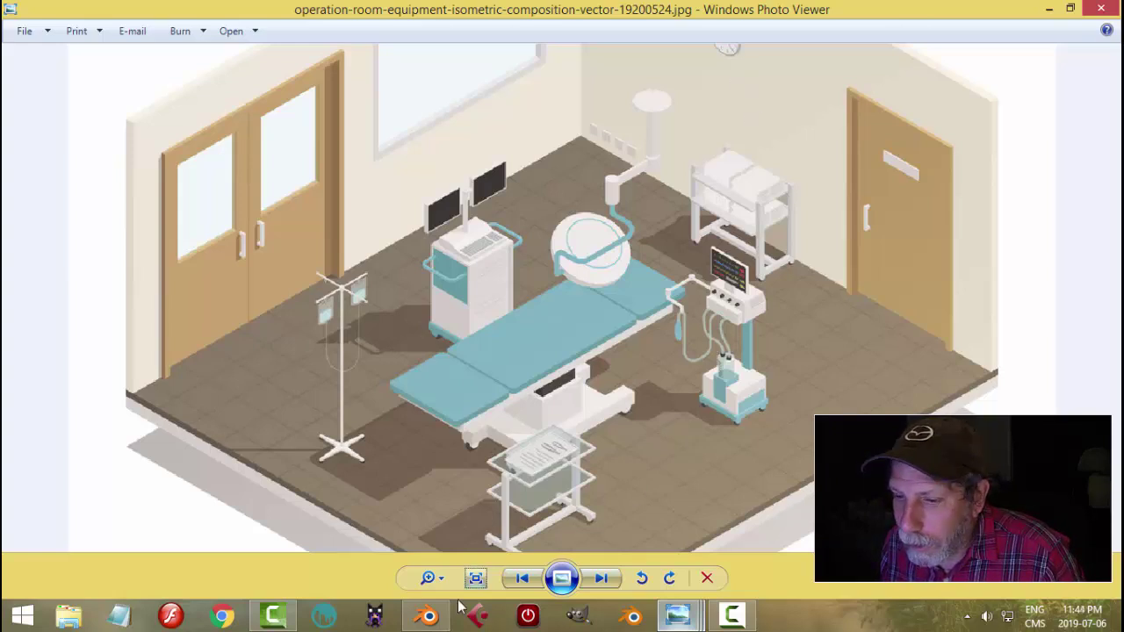
left_click(427, 614)
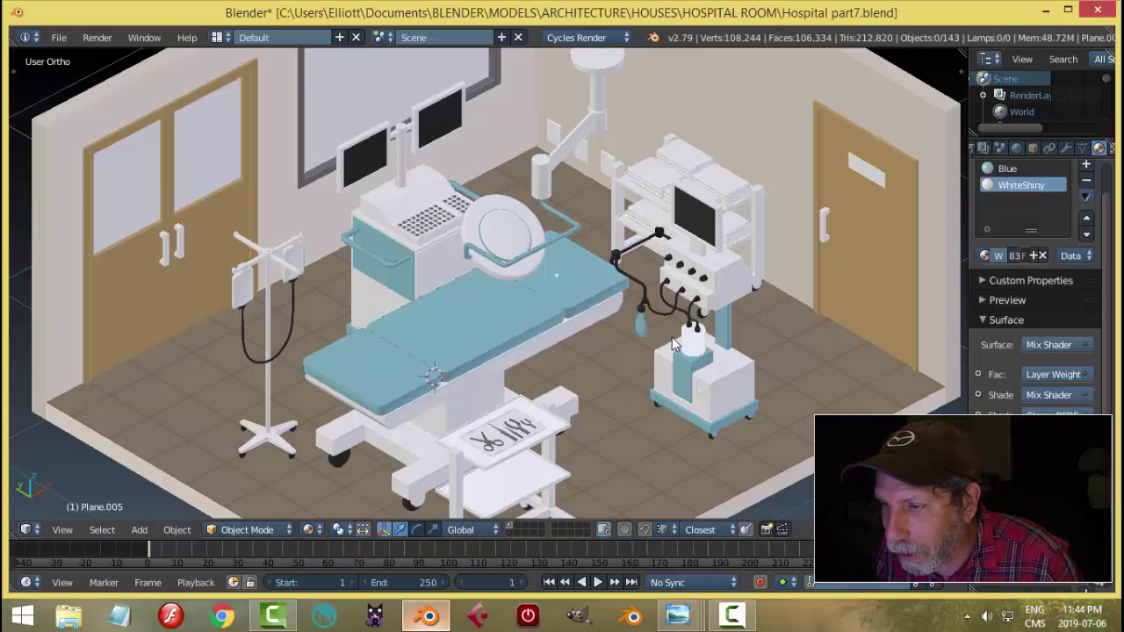
Select the black cable on the monitor cart, inspect its points, then deselect it.
scroll(699, 388, "up", 3)
right_click(778, 344)
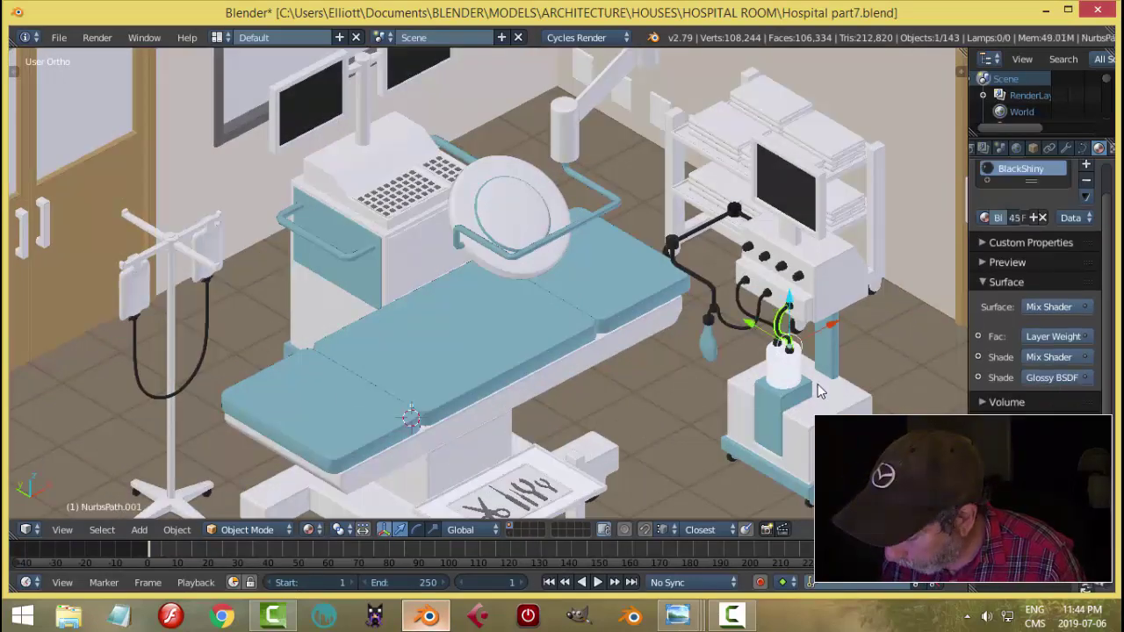
key("KP_Decimal")
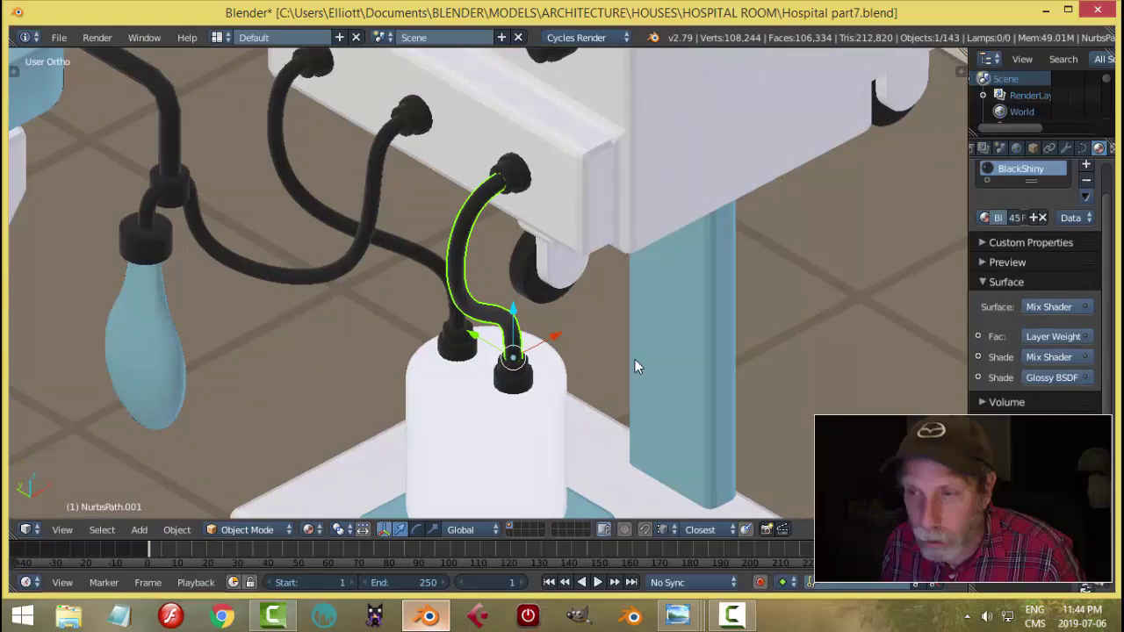
key("Tab")
scroll(687, 341, "down", 4)
middle_click_drag(686, 341, 638, 337)
key("Tab")
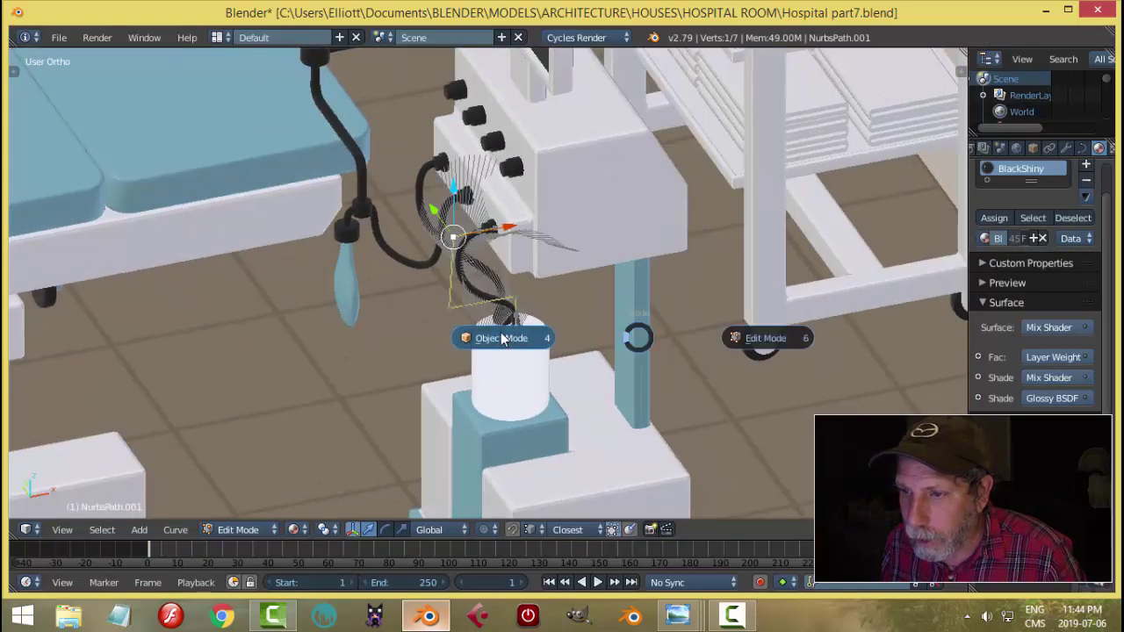
key("a")
Select the cap on the white bottle and enter its Edit Mode.
middle_click_drag(567, 295, 608, 305)
scroll(608, 306, "up", 2)
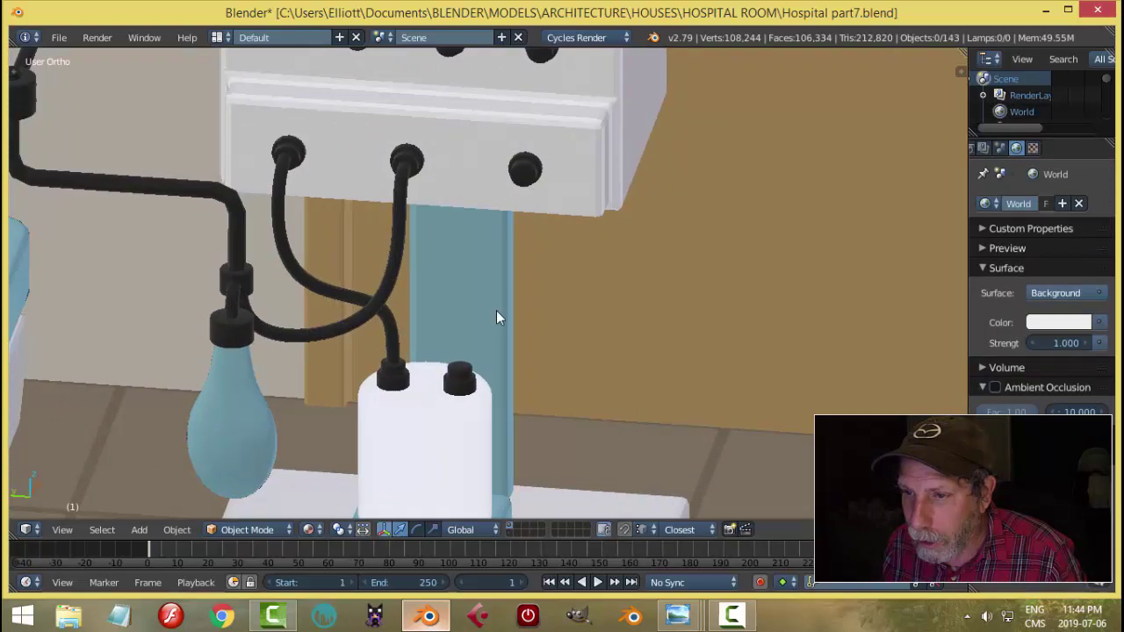
right_click(468, 369)
left_click(470, 368)
key("Tab")
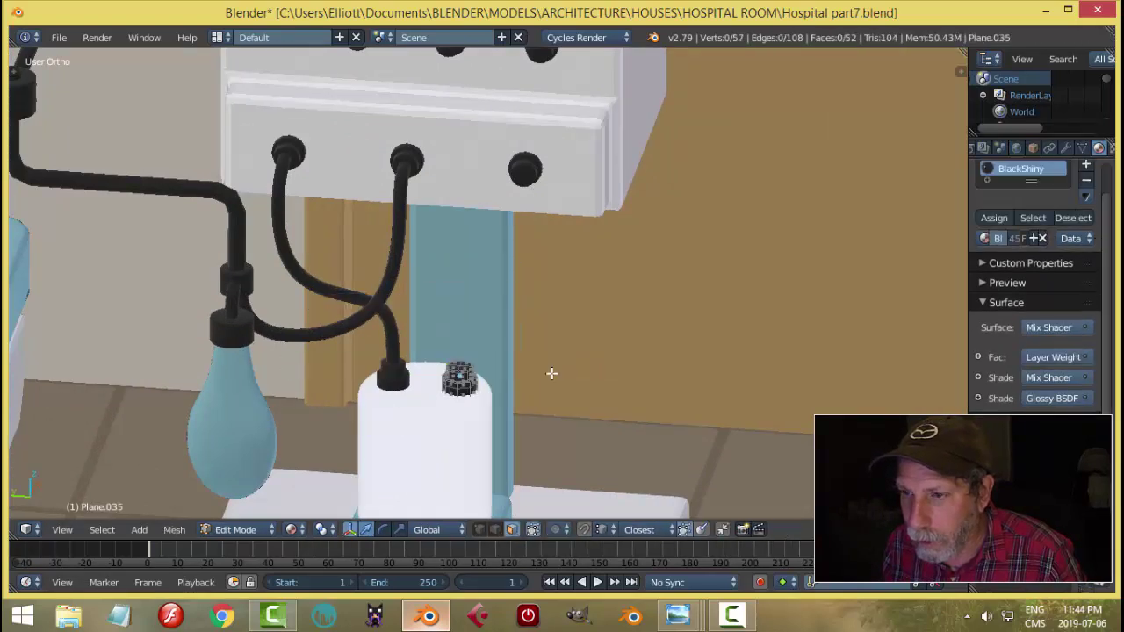
Snap the 3D cursor to a vertex on top of the cap using Cursor to Selected.
scroll(514, 384, "up", 3)
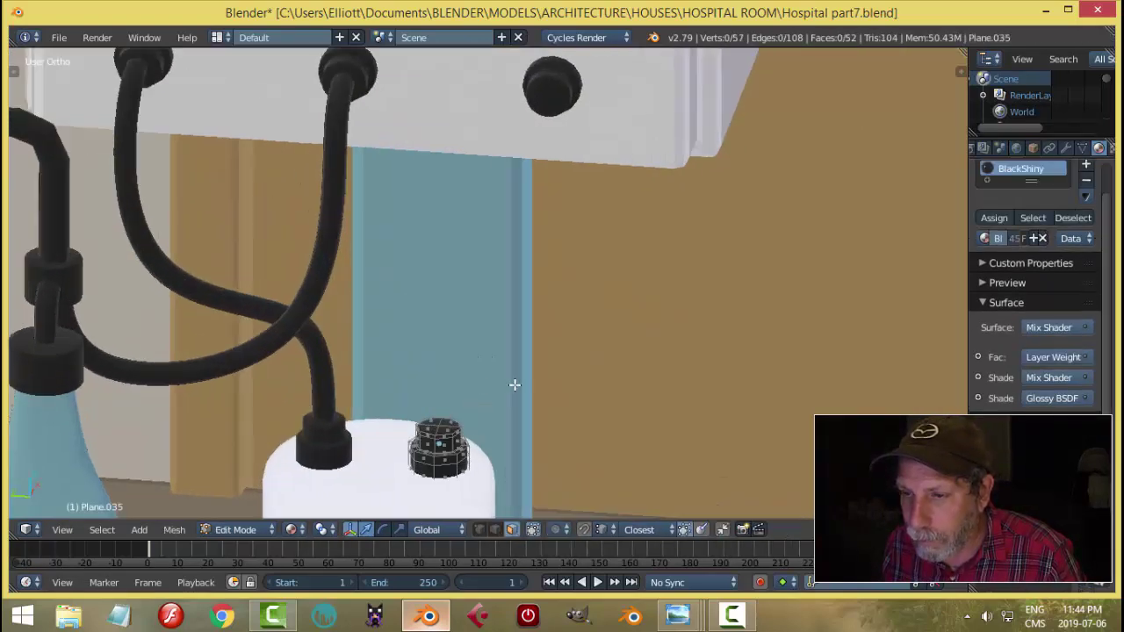
middle_click_drag(514, 384, 520, 356)
key("ctrl+Tab")
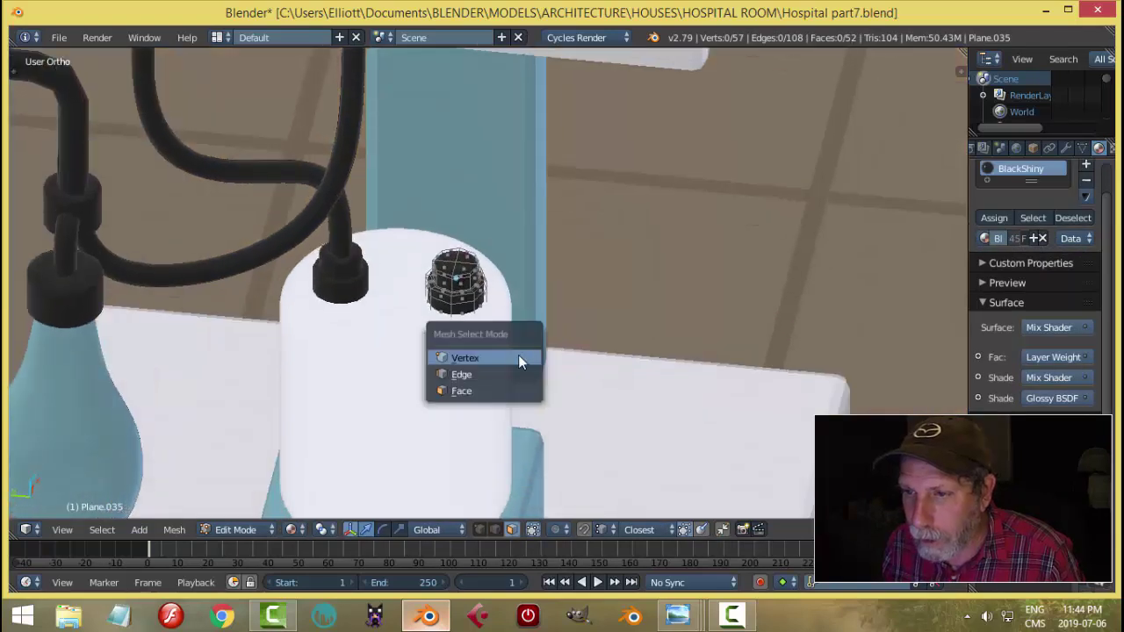
left_click(509, 353)
scroll(509, 353, "up", 2)
right_click(435, 246)
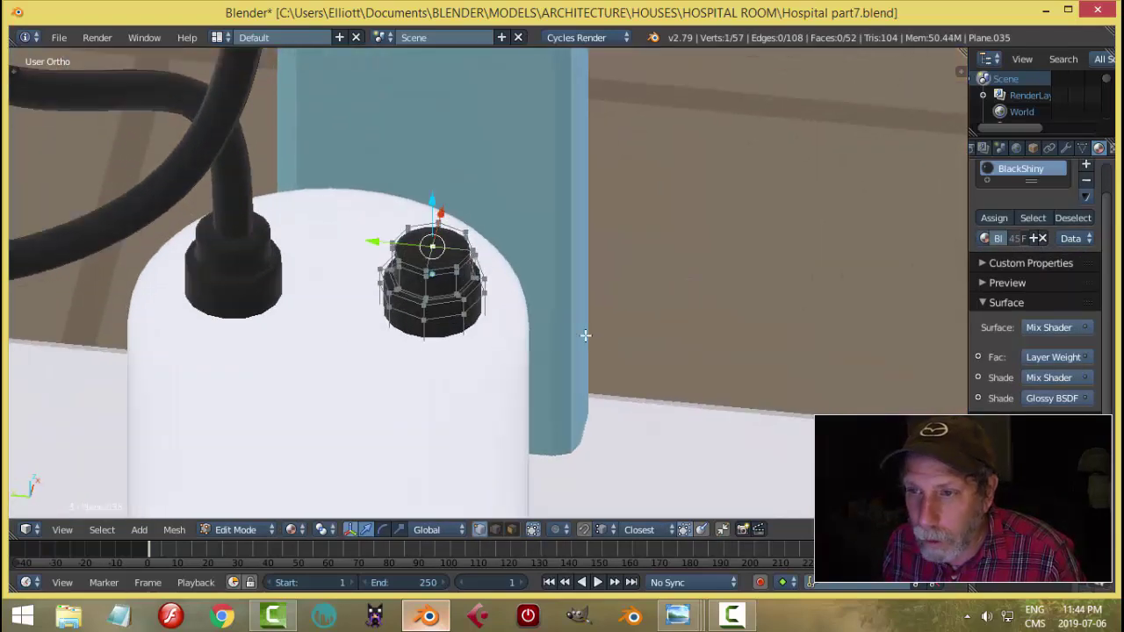
key("shift+s")
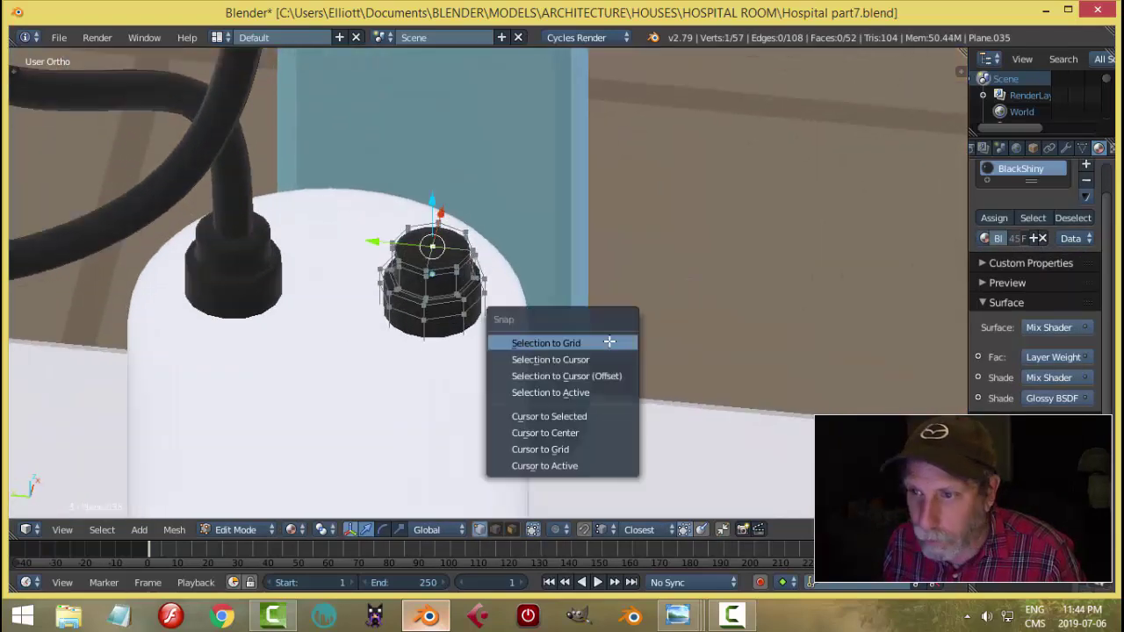
left_click(586, 416)
key("Tab")
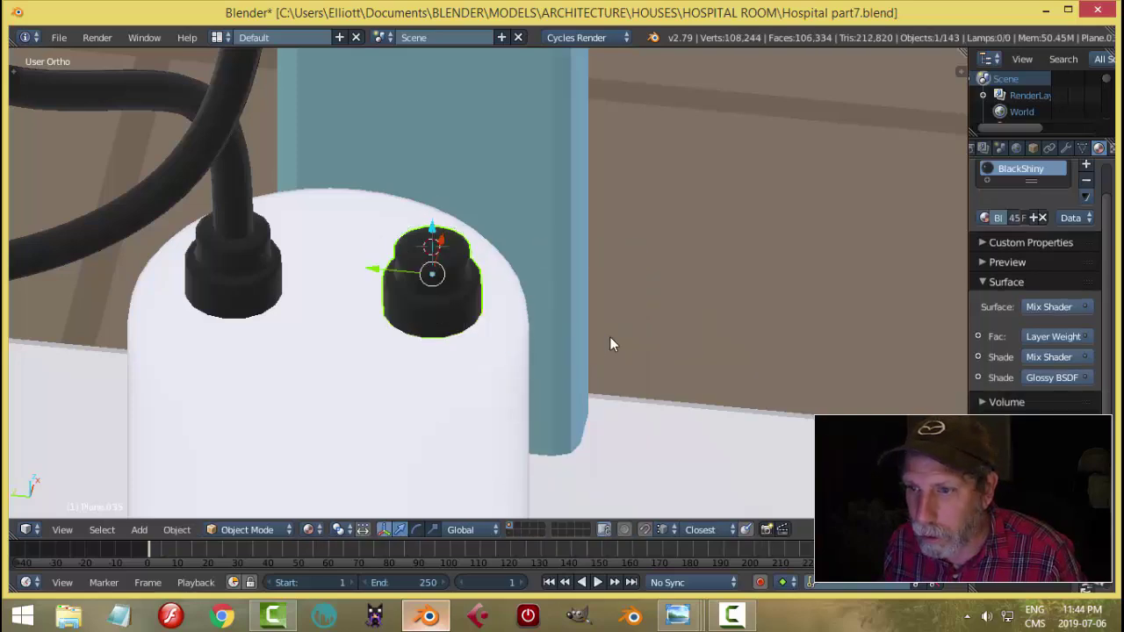
Add a new Path curve at the cap's cursor position.
scroll(608, 346, "down", 6)
middle_click_drag(605, 347, 582, 312)
key("shift+a")
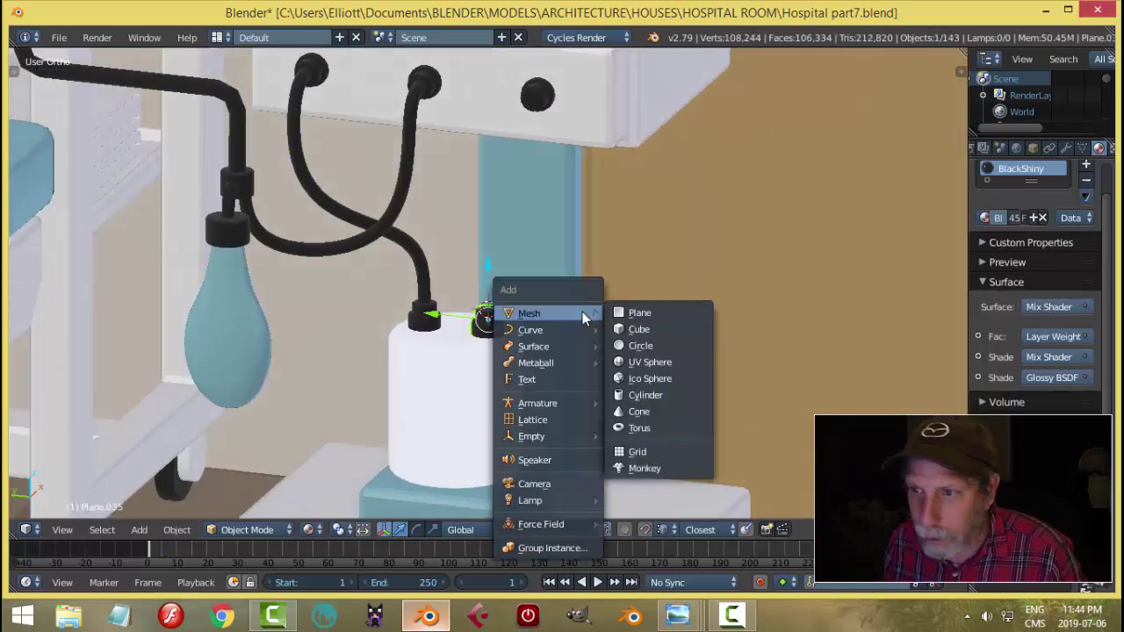
mouse_move(550, 332)
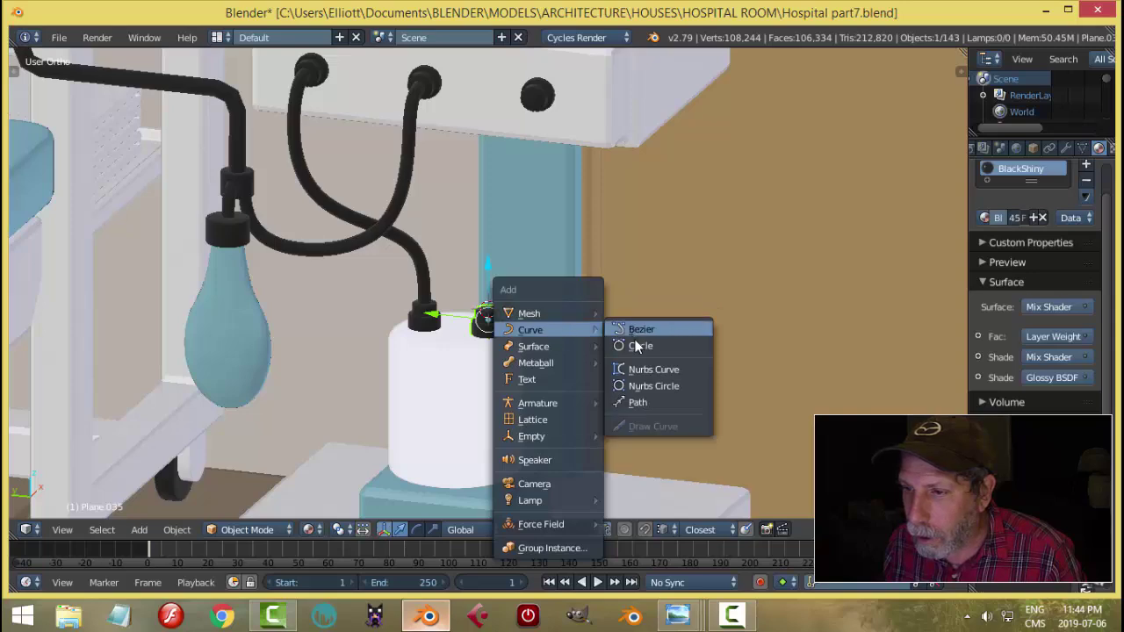
left_click(639, 402)
scroll(647, 376, "down", 2)
middle_click_drag(647, 351, 594, 366)
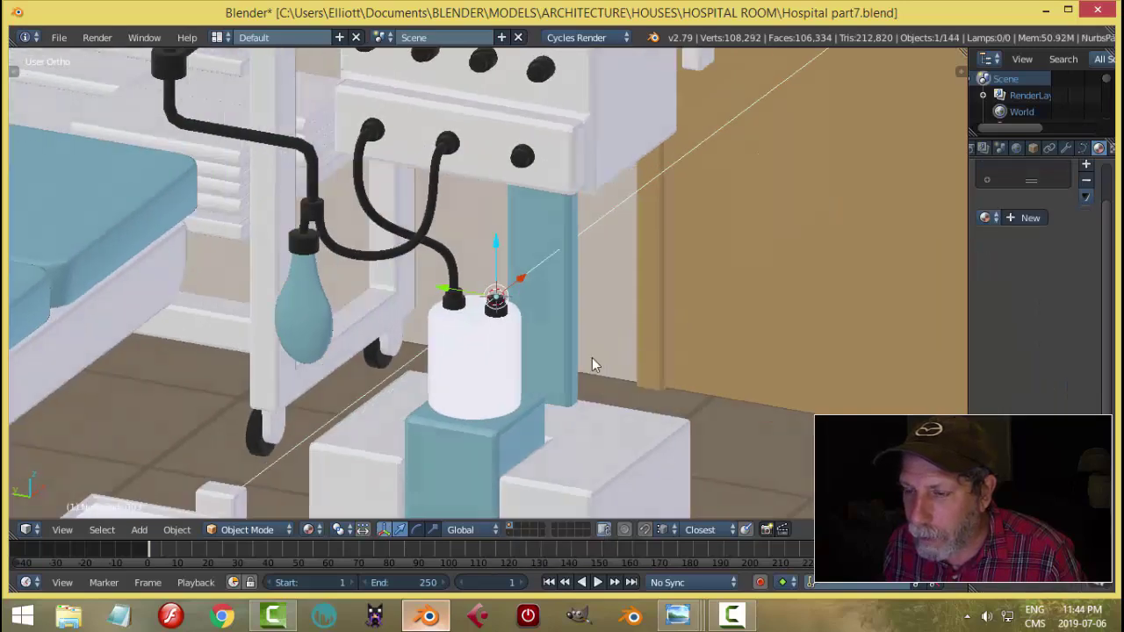
scroll(579, 368, "up", 3)
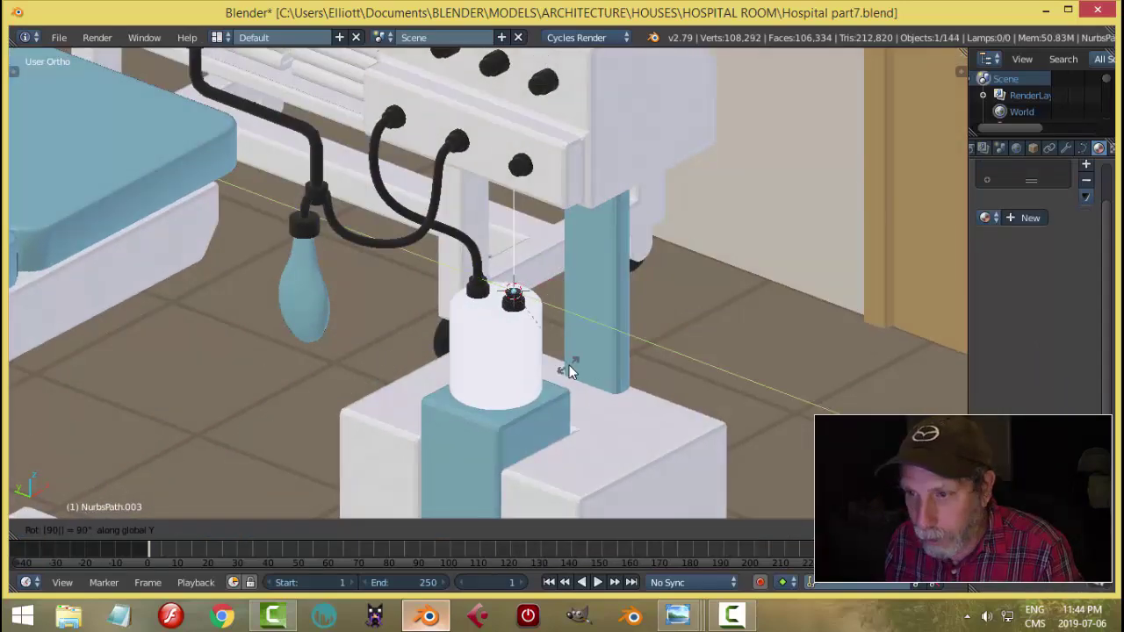
scroll(568, 362, "down", 3)
middle_click_drag(575, 355, 628, 344)
Scale the path's points down twice in Edit Mode to fit the bottle.
key("Tab")
left_click(746, 345)
scroll(672, 328, "down", 3)
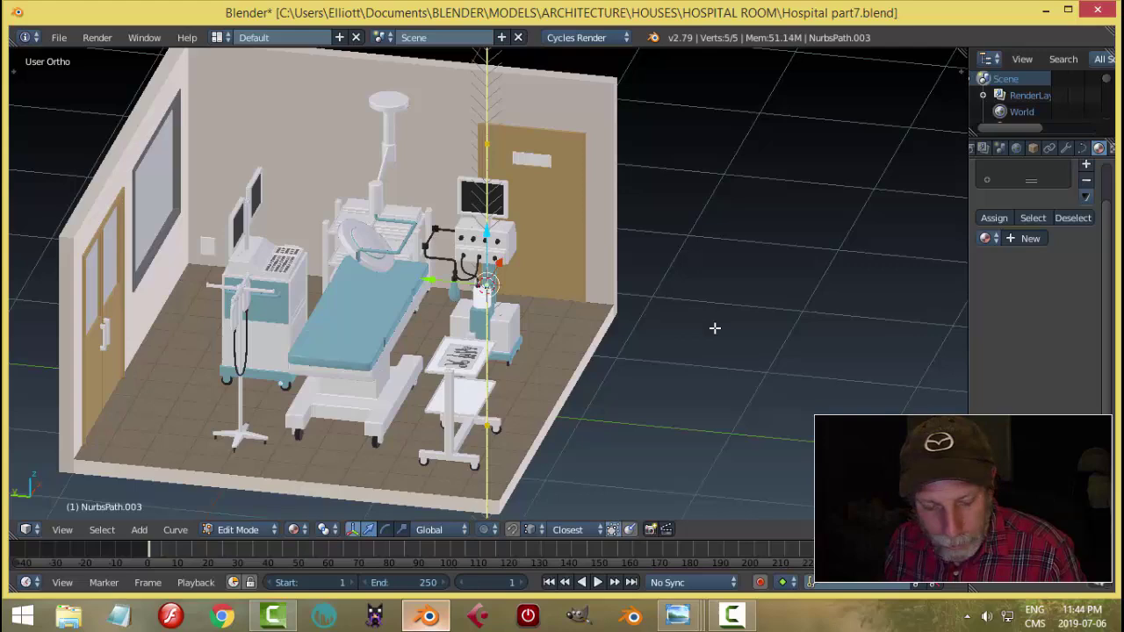
key("s")
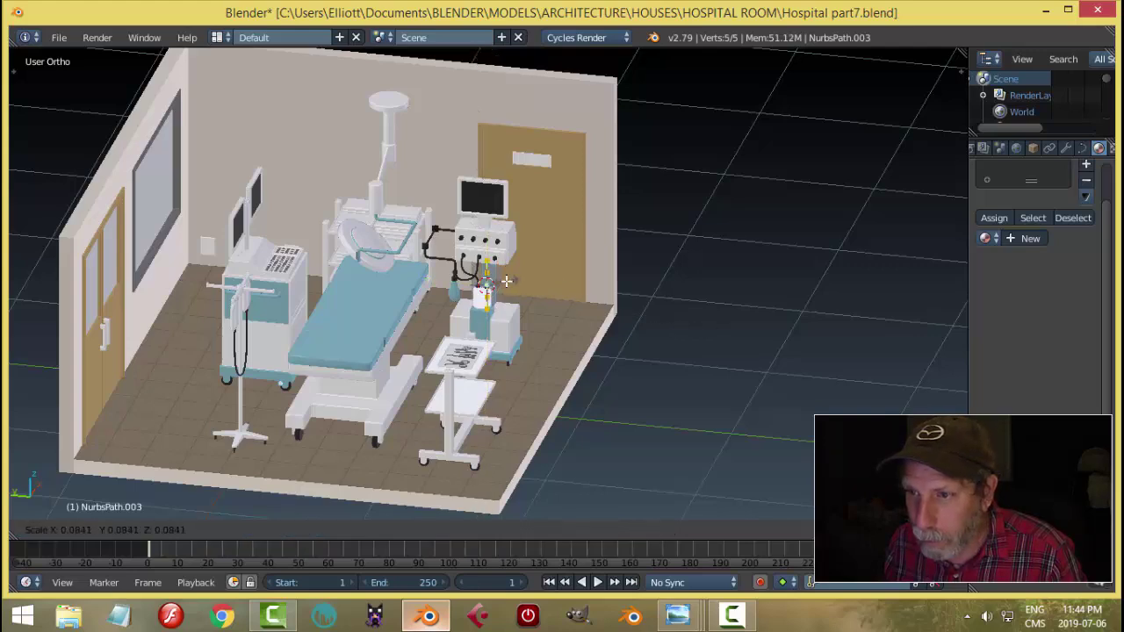
left_click(505, 281)
scroll(541, 294, "up", 8)
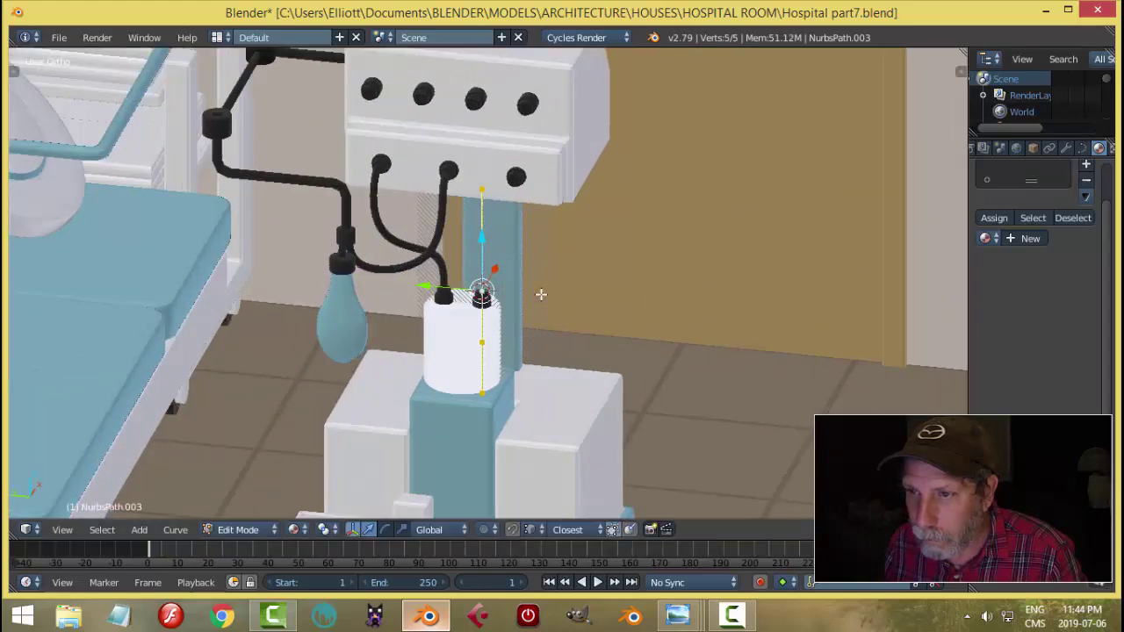
key("s")
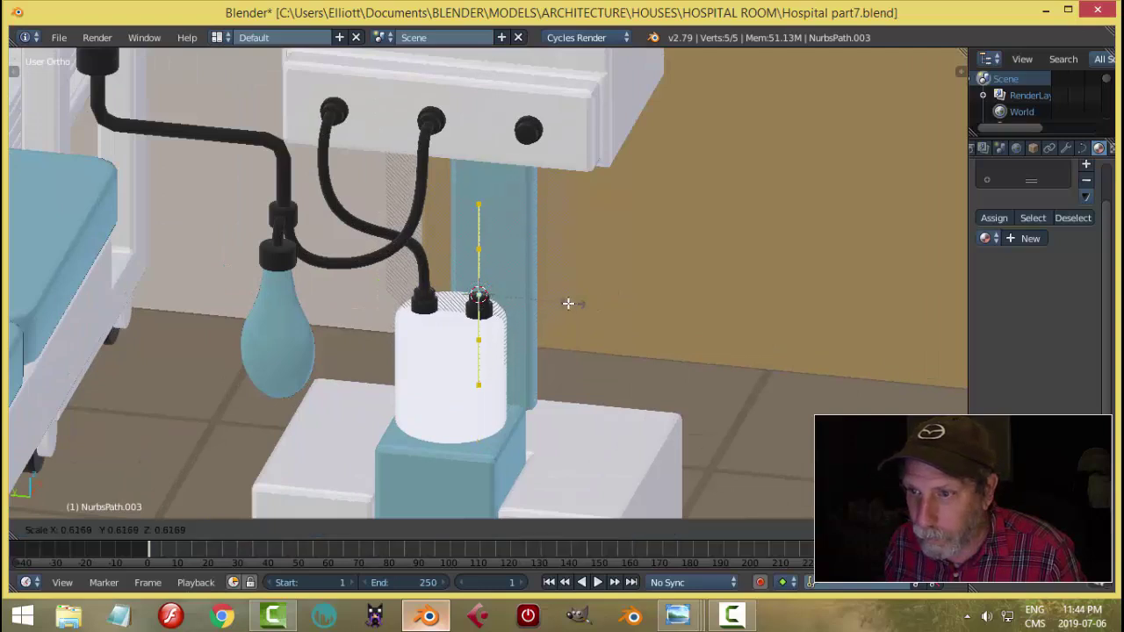
left_click(525, 291)
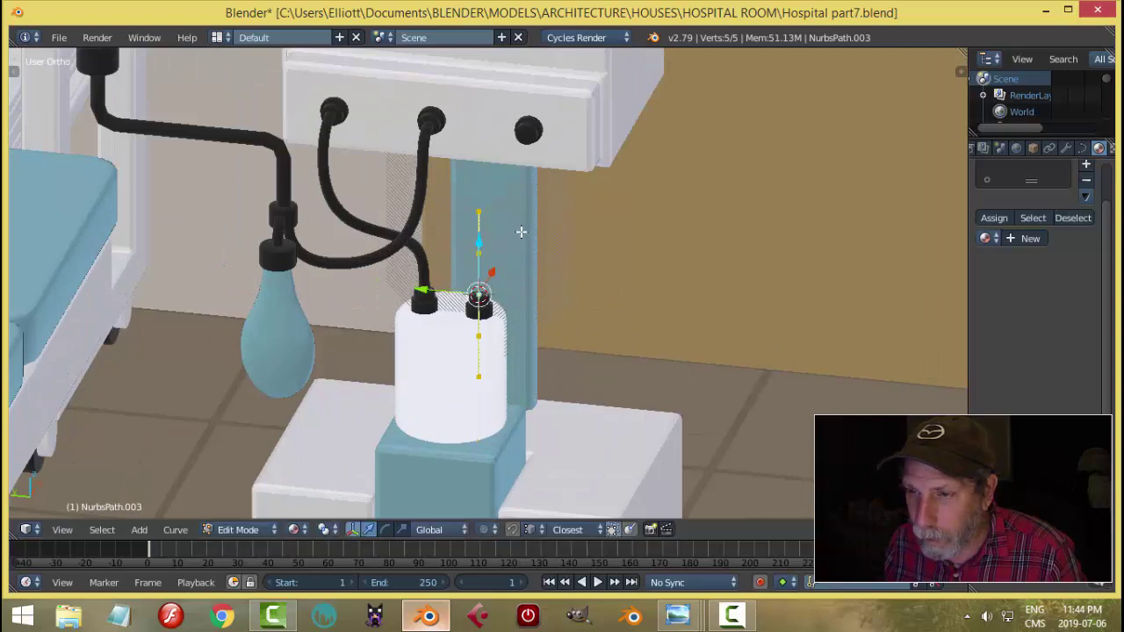
Delete the path's top point and move the remaining points up along Z.
right_click(492, 209)
key("x")
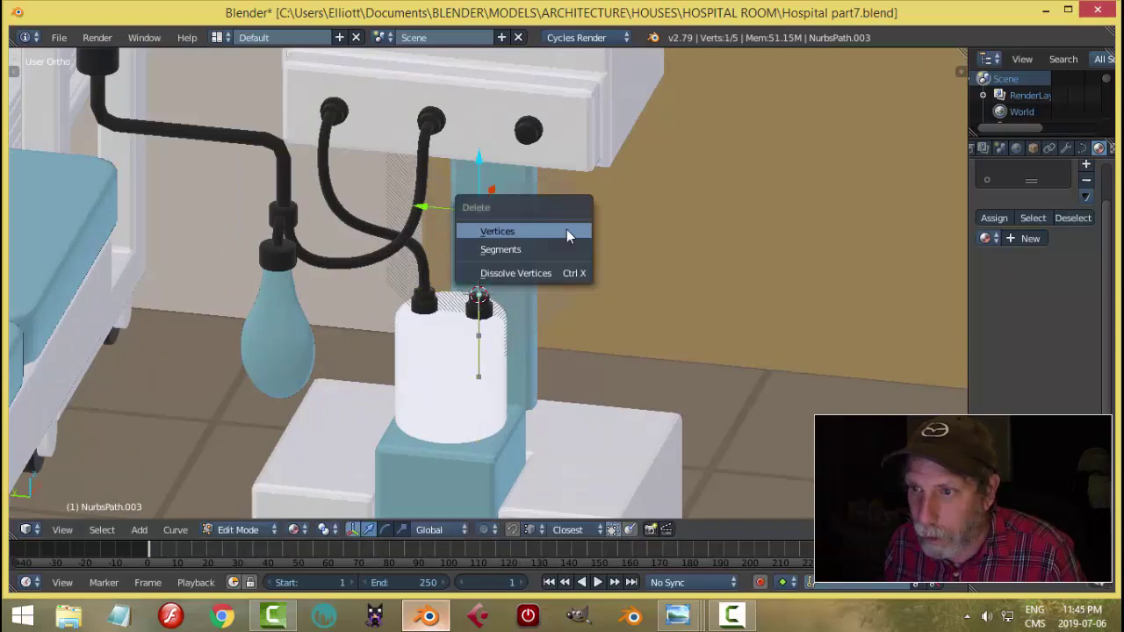
left_click(570, 233)
key("a")
key("g")
key("z")
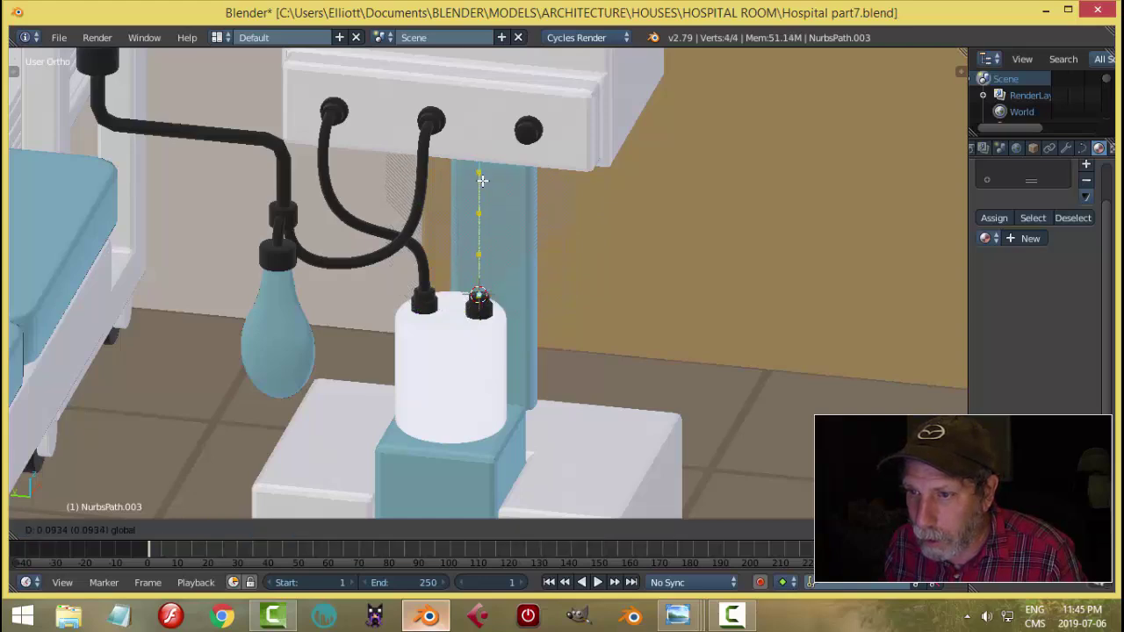
left_click(482, 182)
Box-select the two upper points in front view and slide them left toward the connector.
middle_click_drag(639, 269, 566, 292)
key("KP_3")
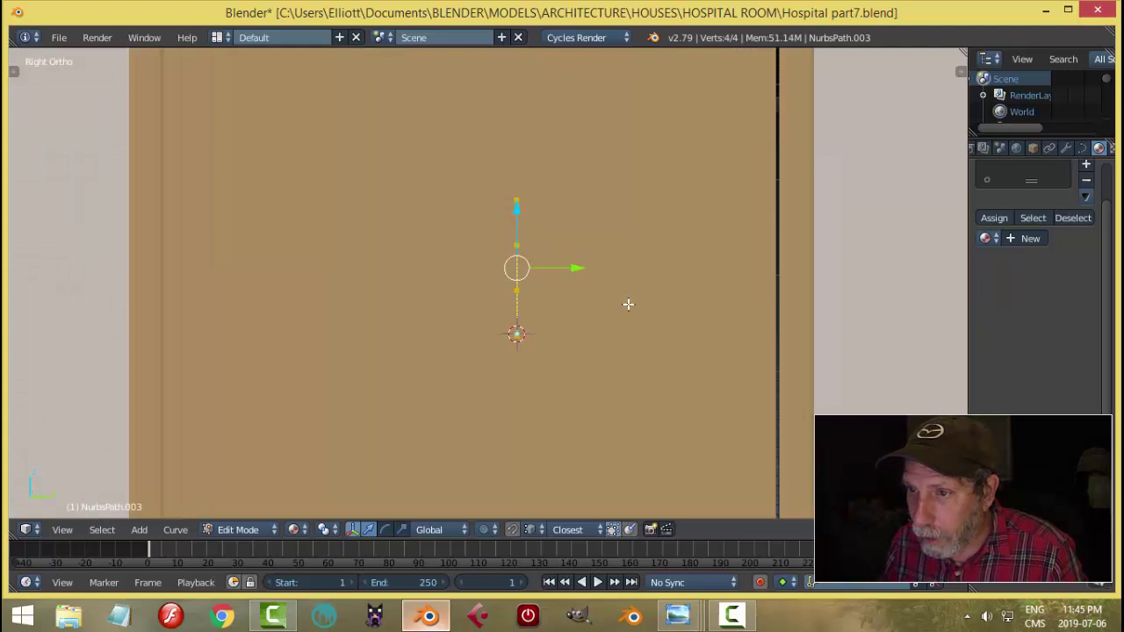
key("ctrl+KP_3")
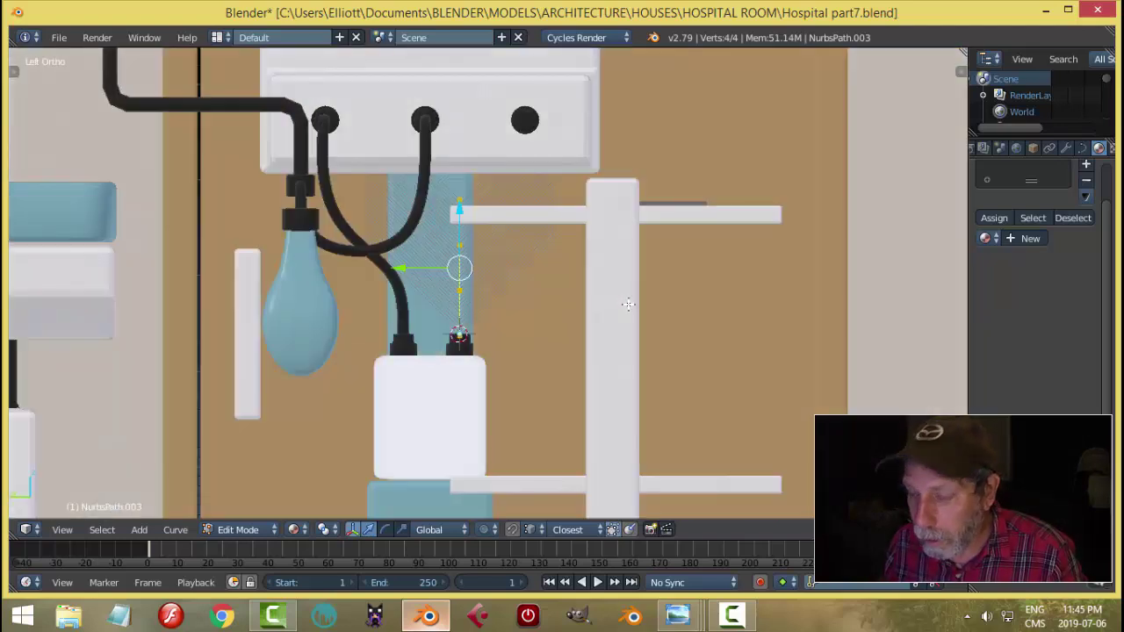
key("KP_1")
key("a")
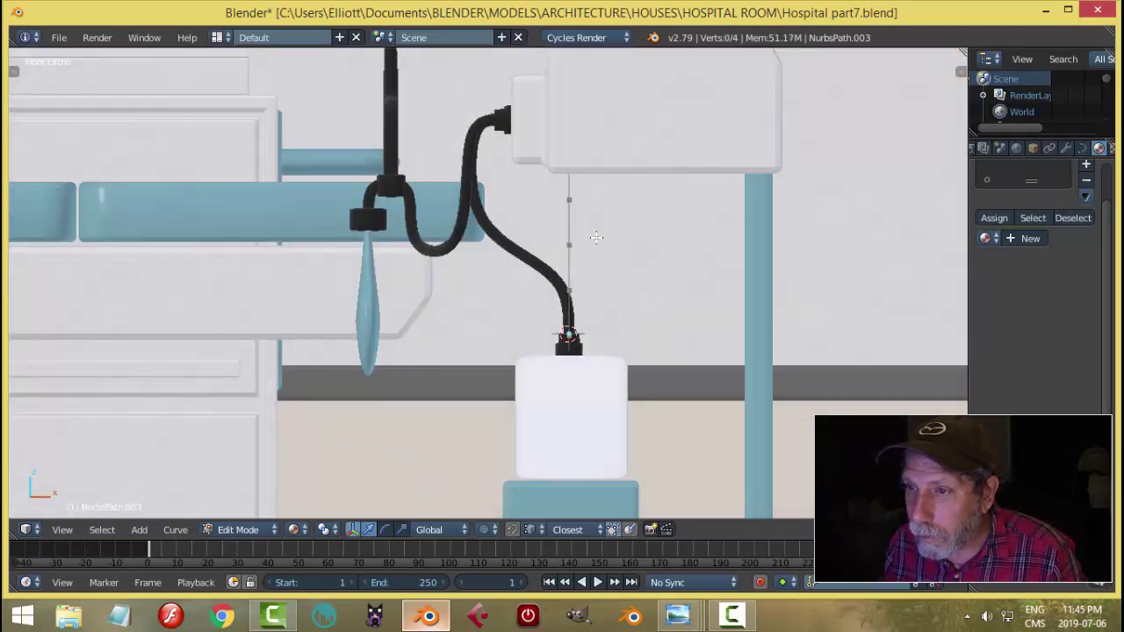
key("b")
left_click_drag(551, 176, 620, 266)
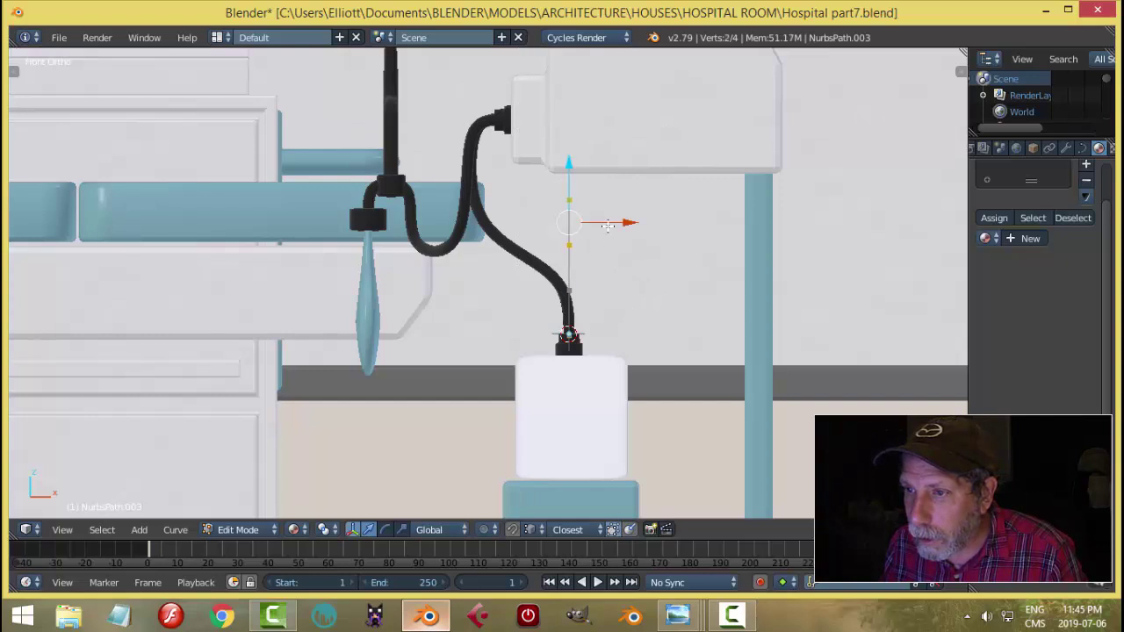
left_click_drag(623, 223, 559, 235)
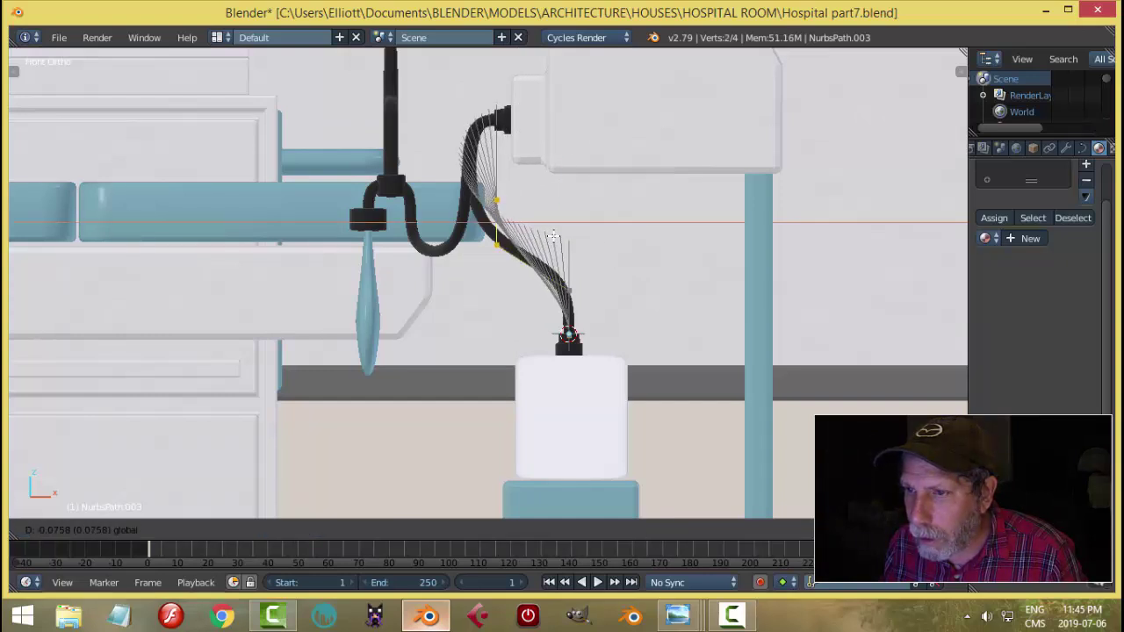
left_click(553, 235)
Extrude a new top point upward, reposition it, and tilt the tube near the top.
right_click(572, 290)
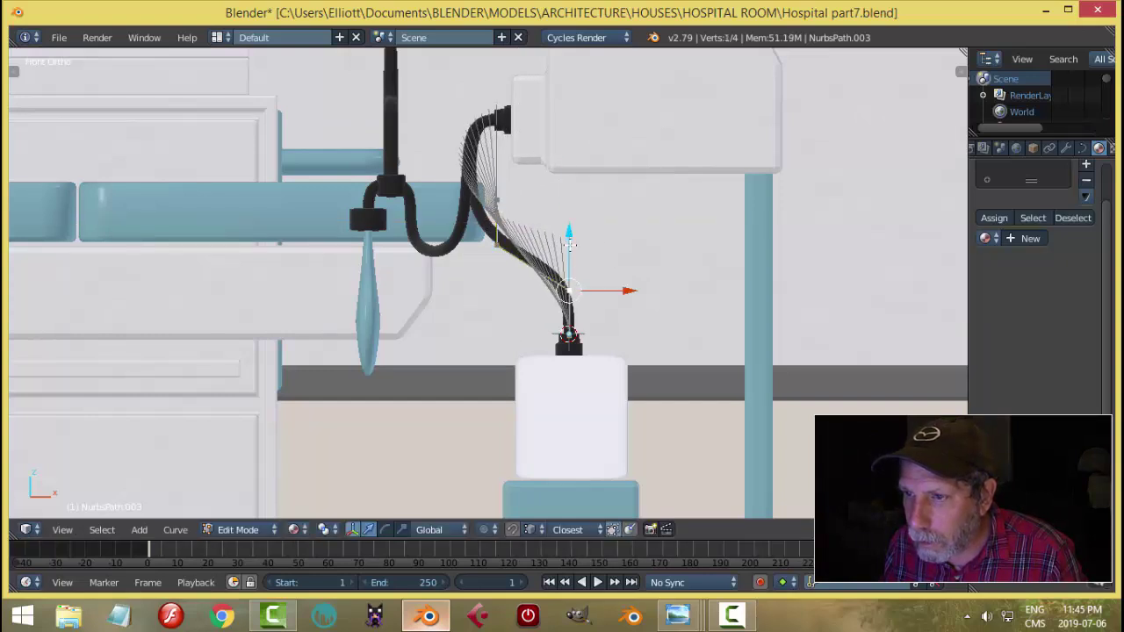
key("a")
left_click(496, 207, "ctrl")
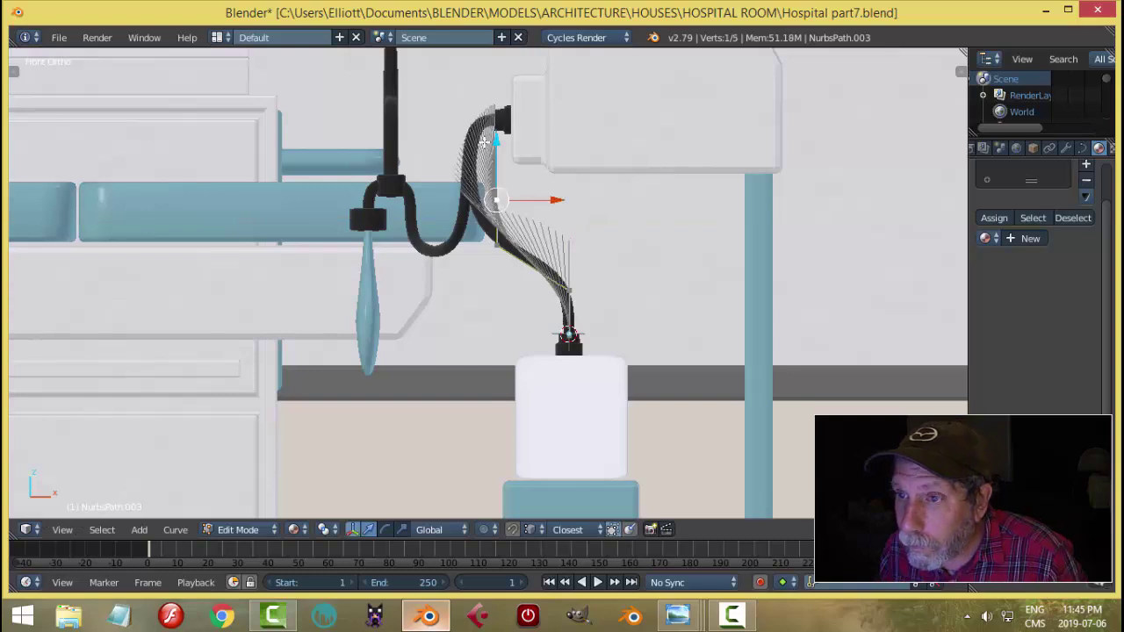
key("e")
left_click(498, 60)
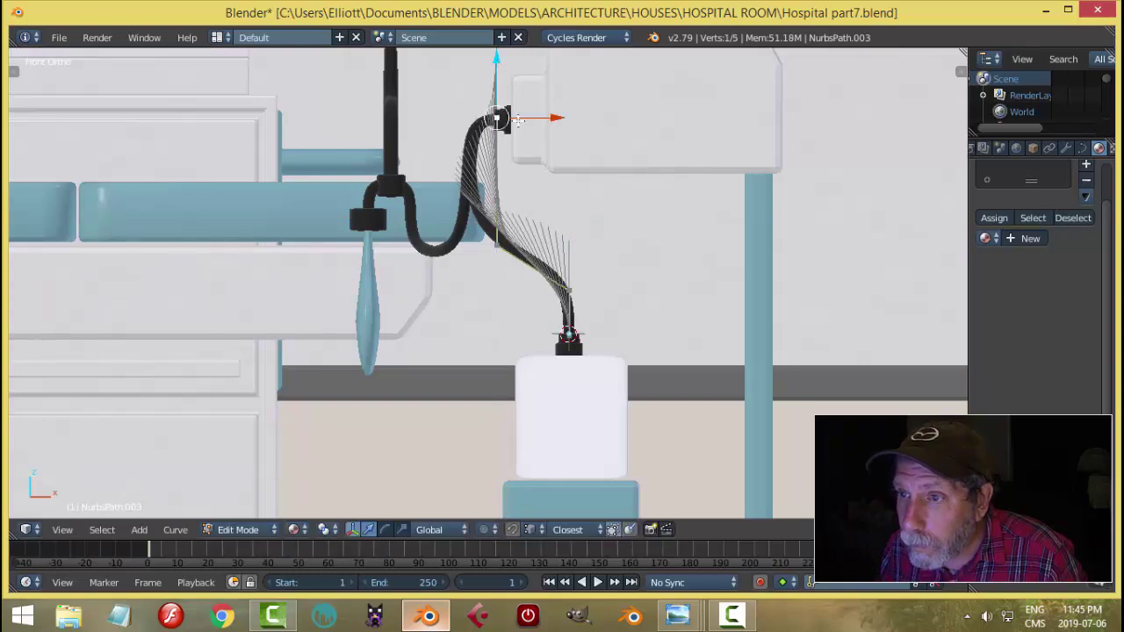
key("g")
left_click(537, 132)
key("ctrl+t")
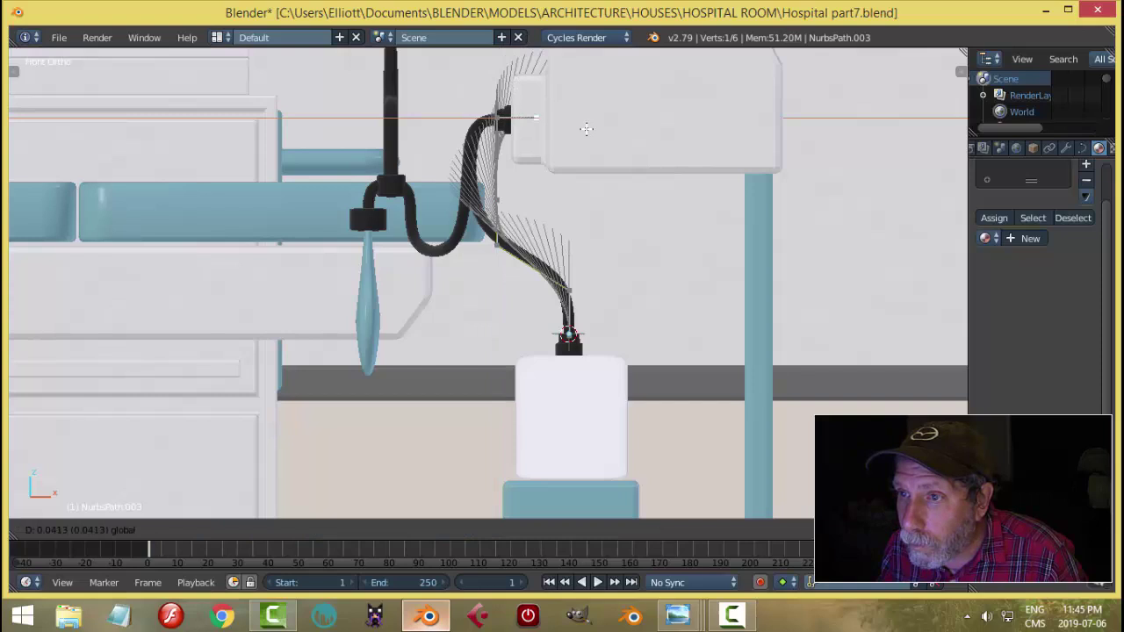
left_click(593, 132)
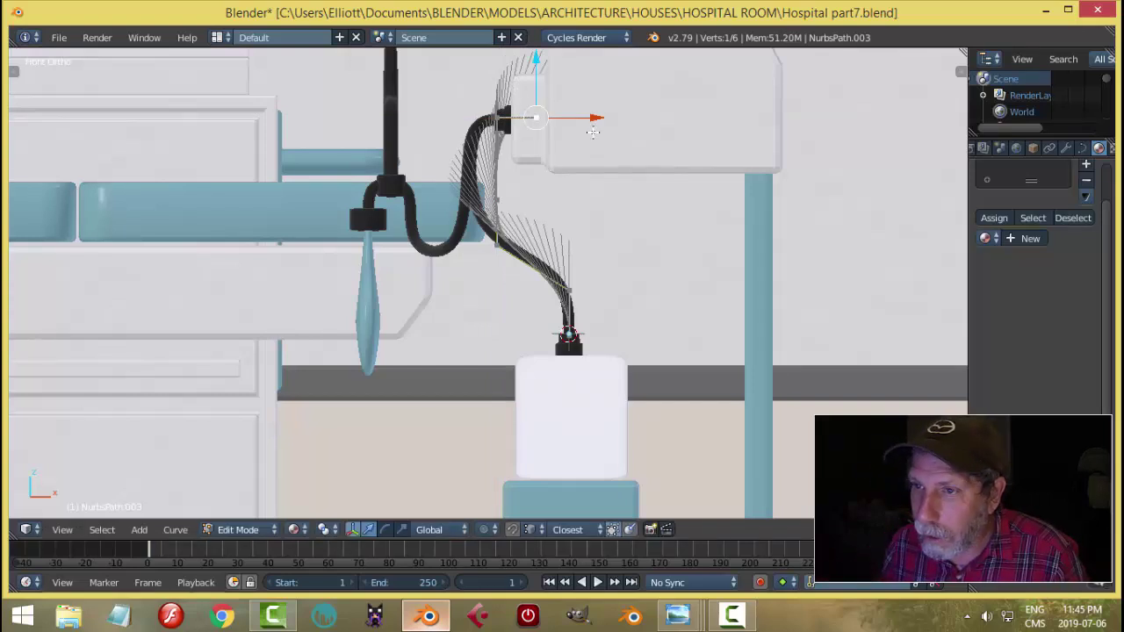
Move the middle and top points left so the tube enters the connector.
right_click(499, 200)
left_click_drag(554, 199, 524, 200)
right_click(500, 116)
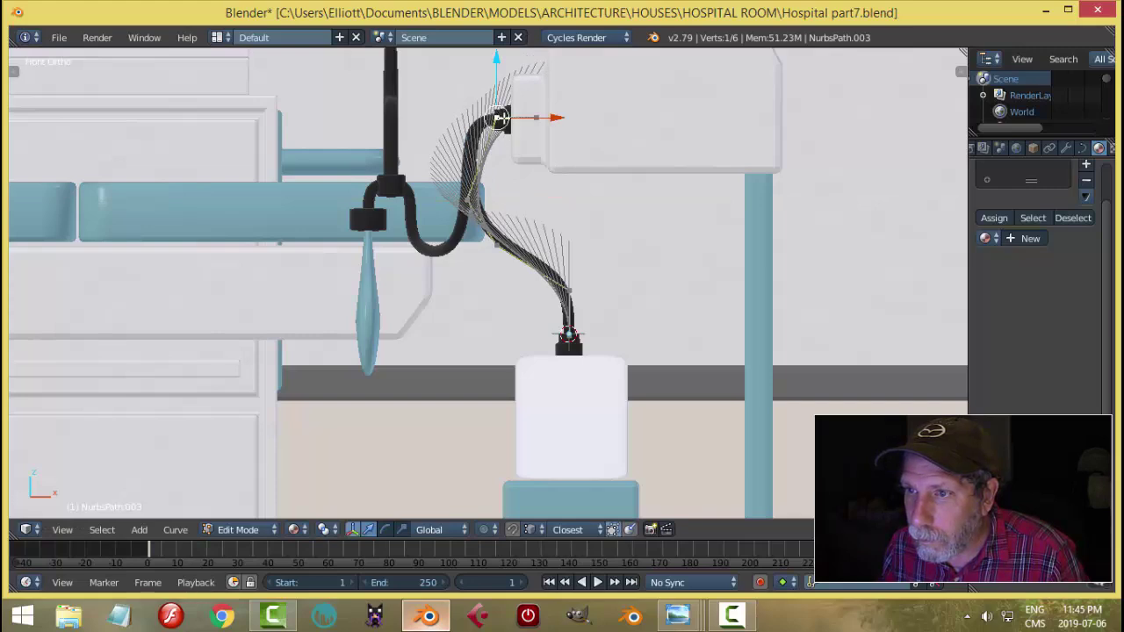
left_click_drag(550, 117, 524, 123)
In the side view, move the tube's end over to the rightmost round socket.
key("Tab")
left_click(486, 206)
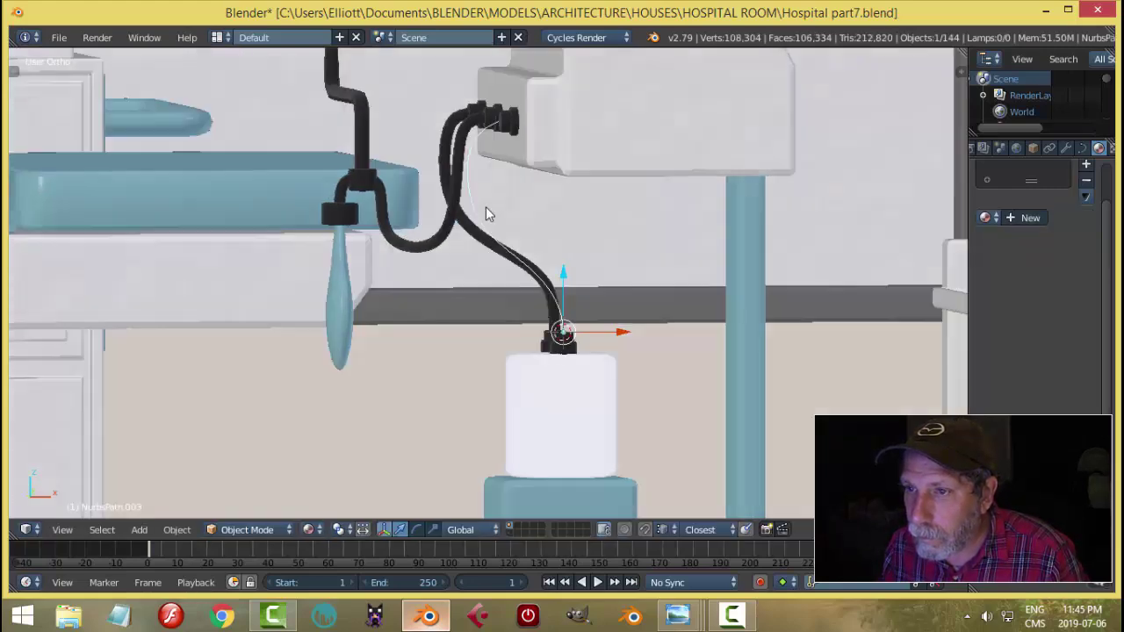
middle_click_drag(485, 206, 627, 226)
key("Tab")
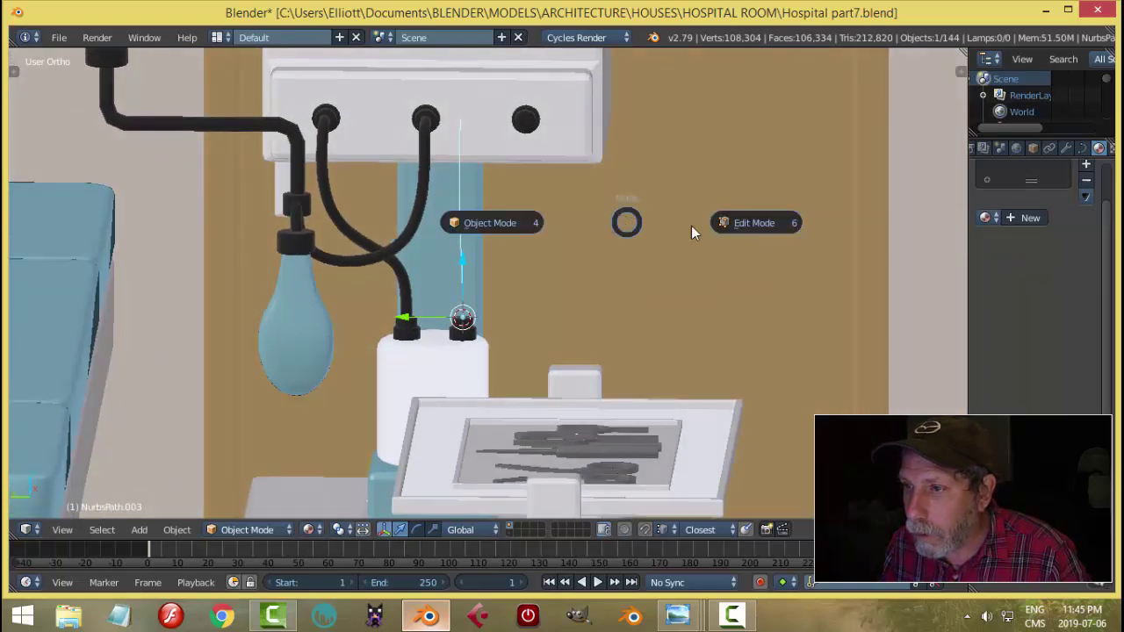
left_click(744, 230)
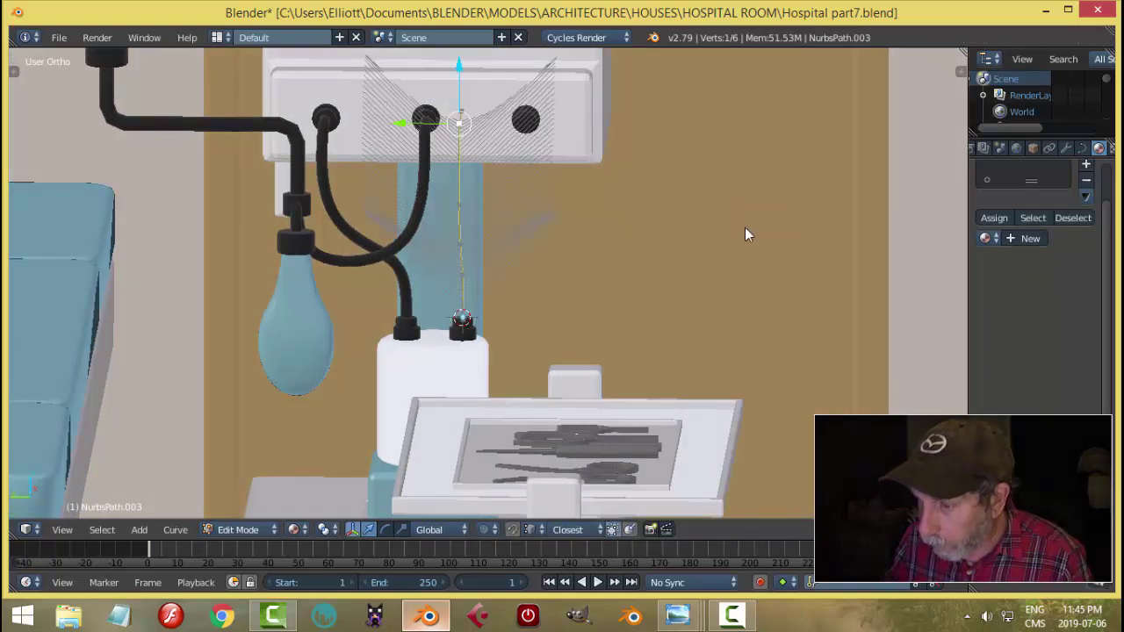
key("ctrl+KP_3")
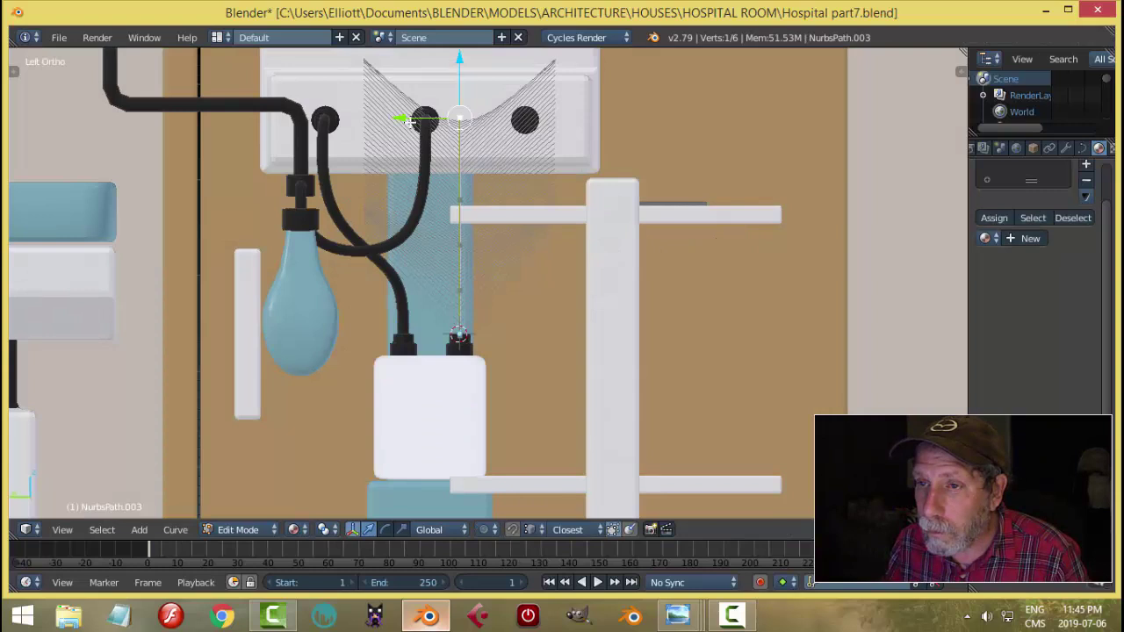
key("e")
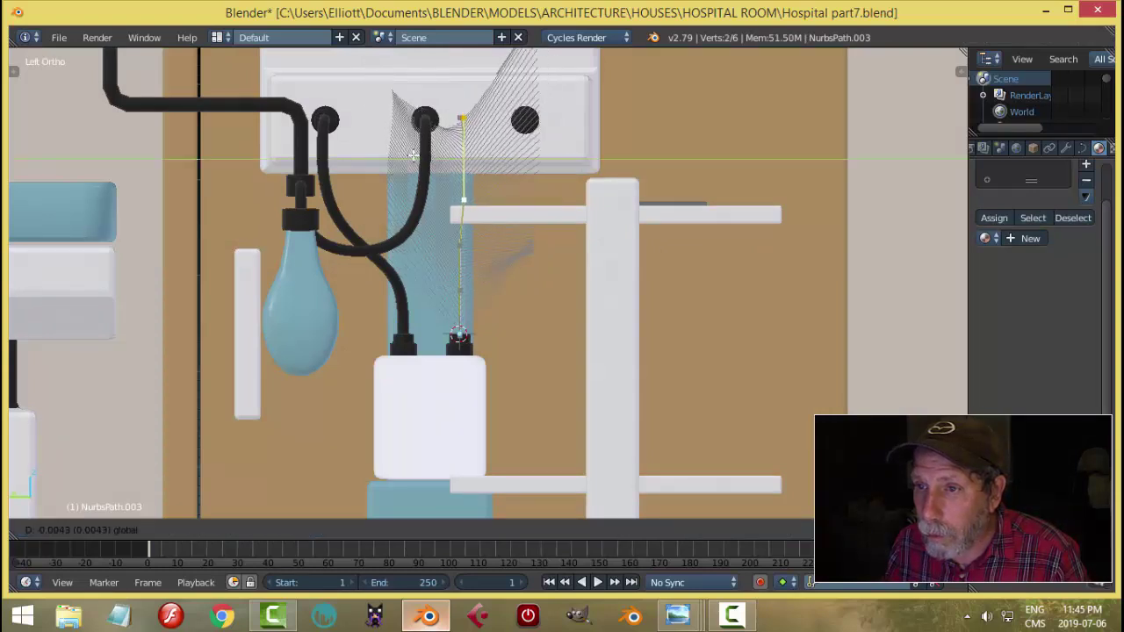
key("y")
right_click(465, 168)
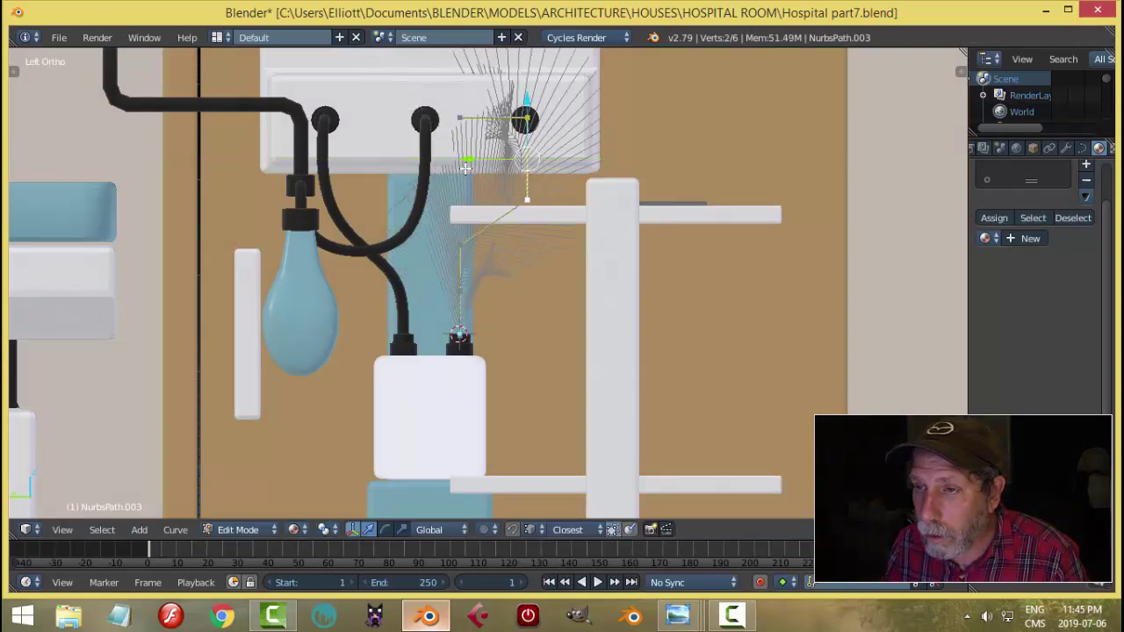
middle_click_drag(533, 160, 481, 110)
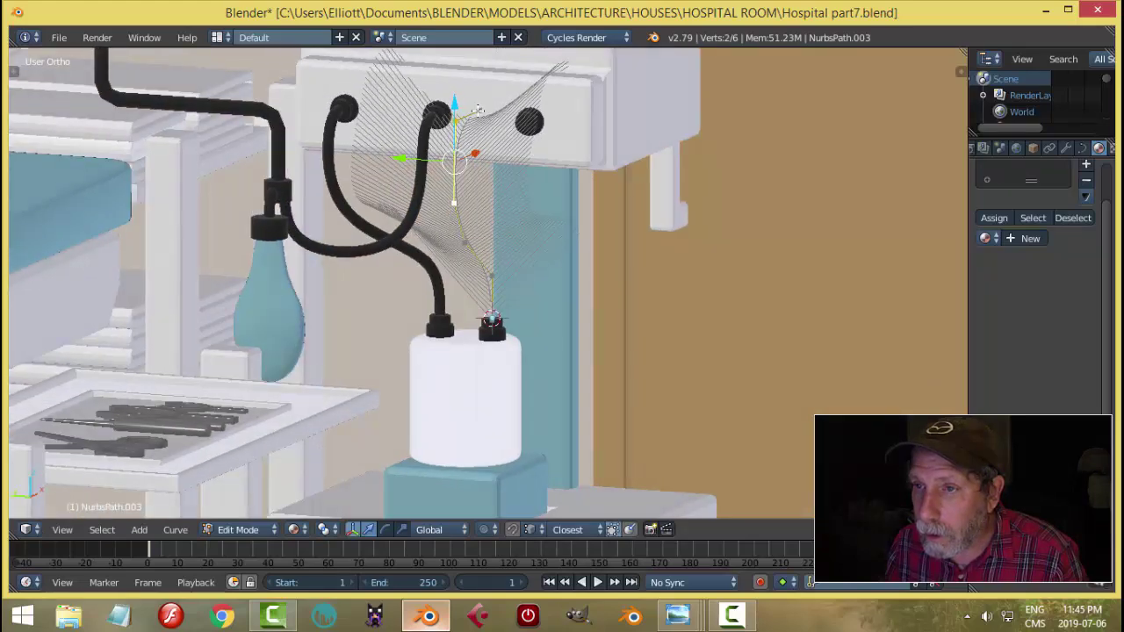
key("ctrl+KP_3")
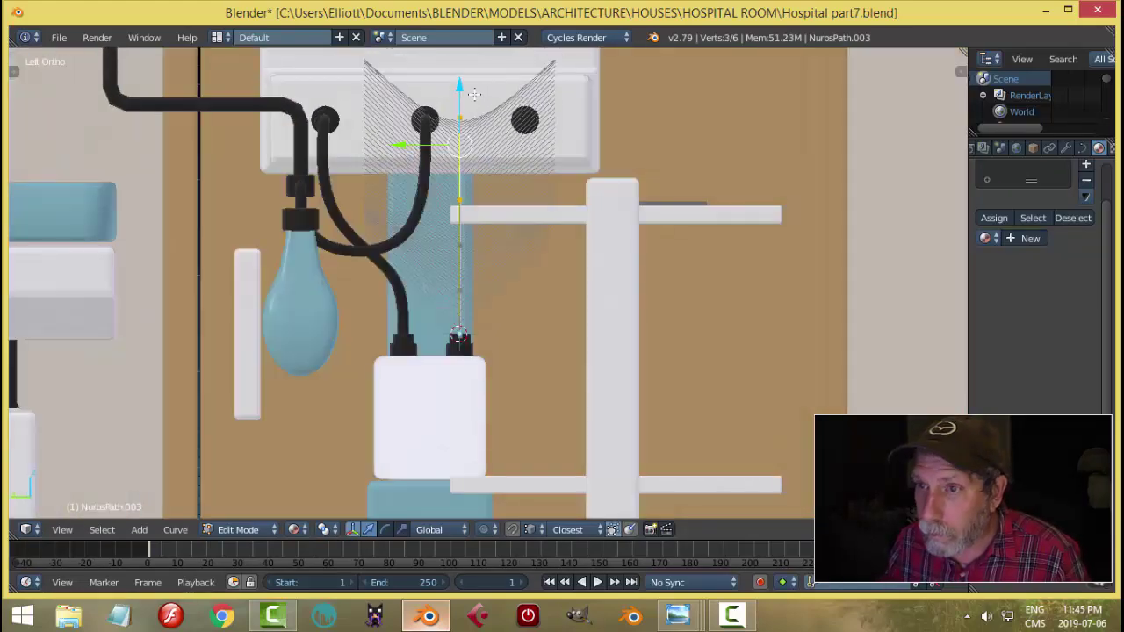
left_click_drag(411, 147, 478, 154)
Check the front view, nudge the upper and lower points slightly left, and return to Object Mode.
key("Tab")
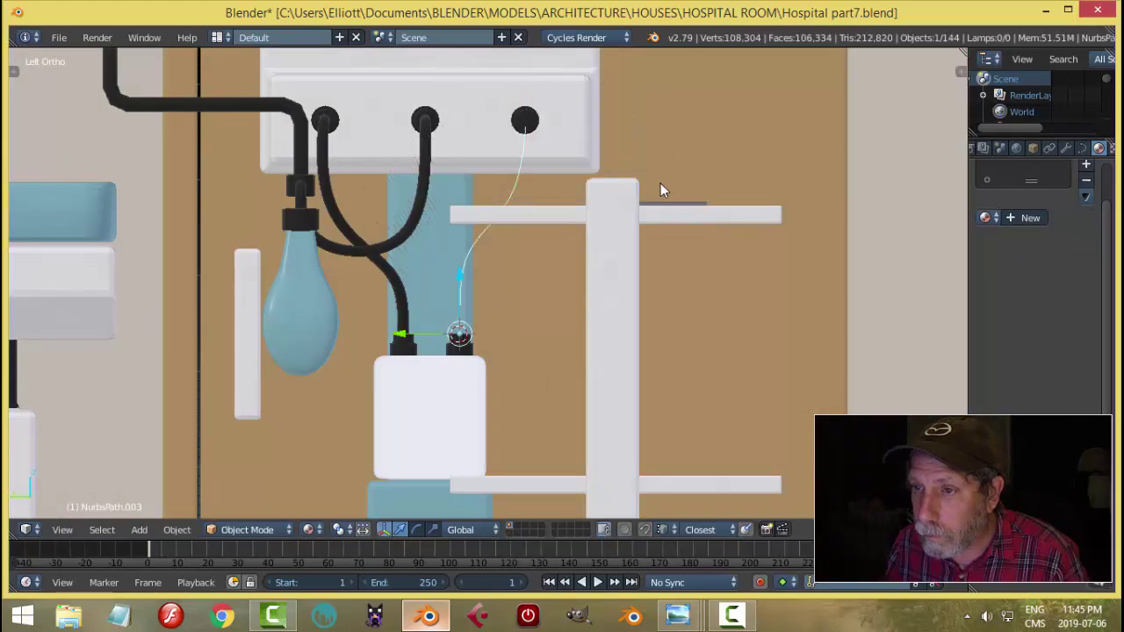
middle_click_drag(662, 188, 487, 196)
key("Tab")
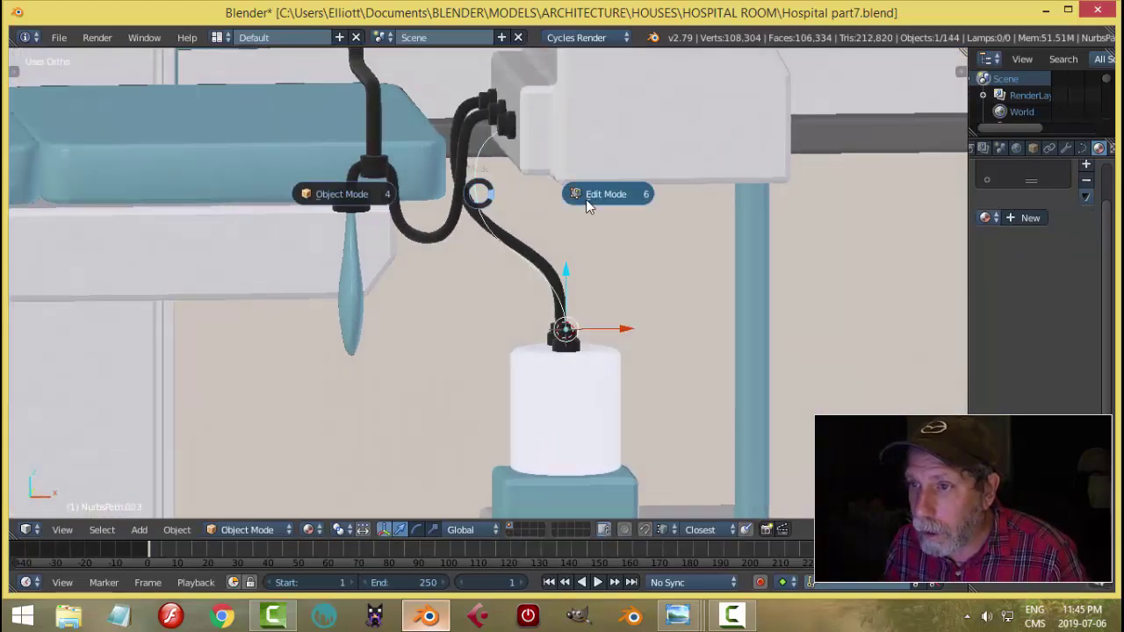
key("KP_8")
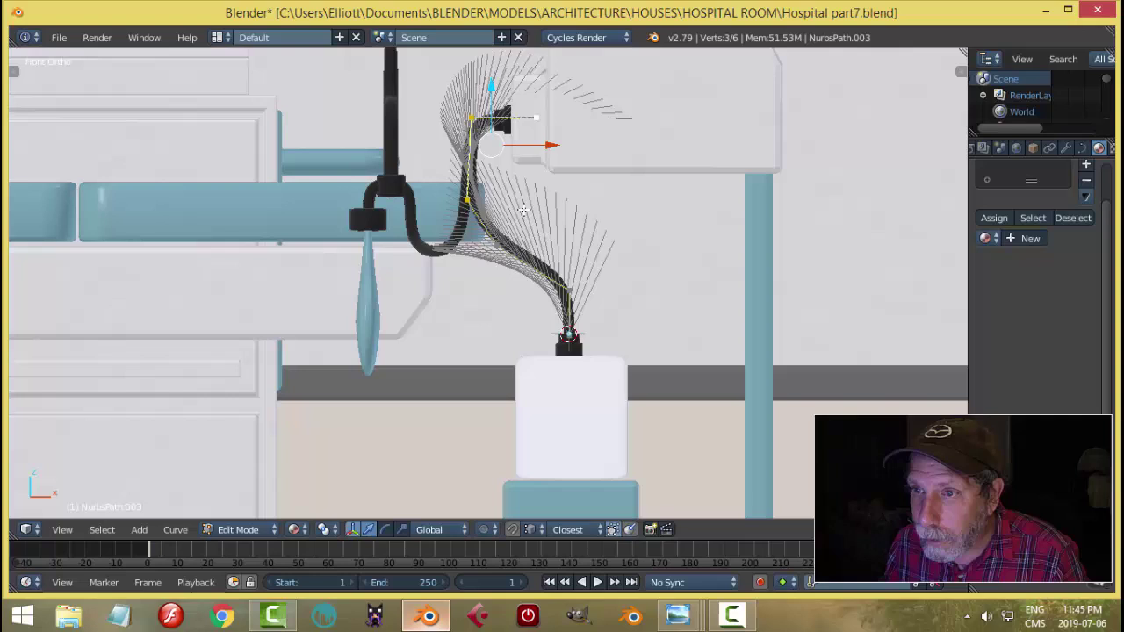
right_click(467, 105)
right_click(489, 198, "shift")
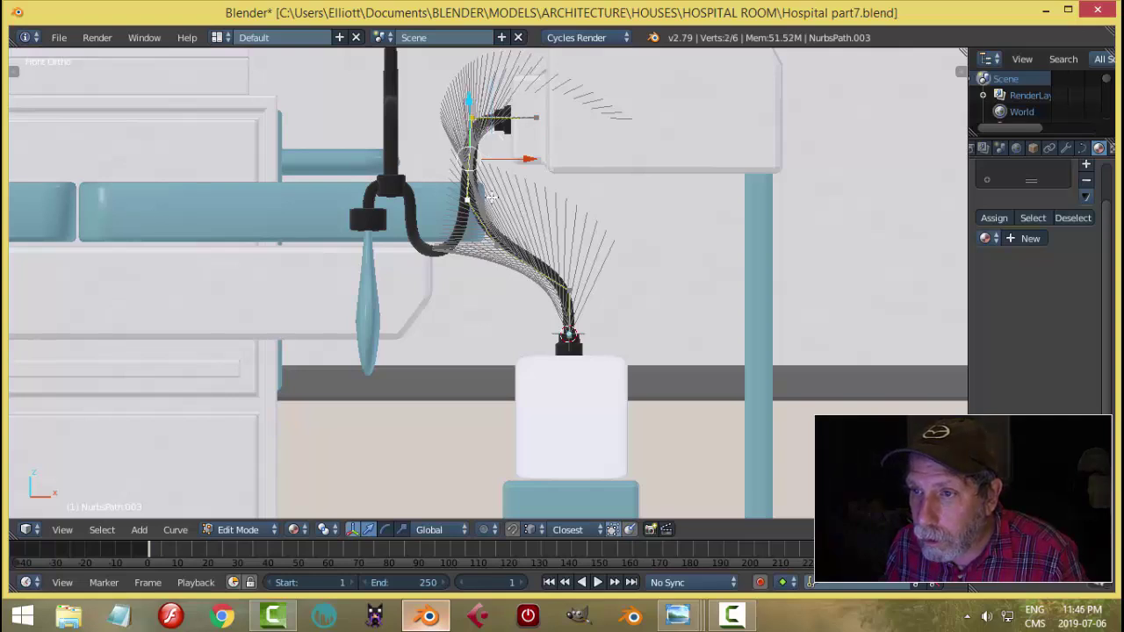
left_click_drag(518, 158, 511, 160)
key("a")
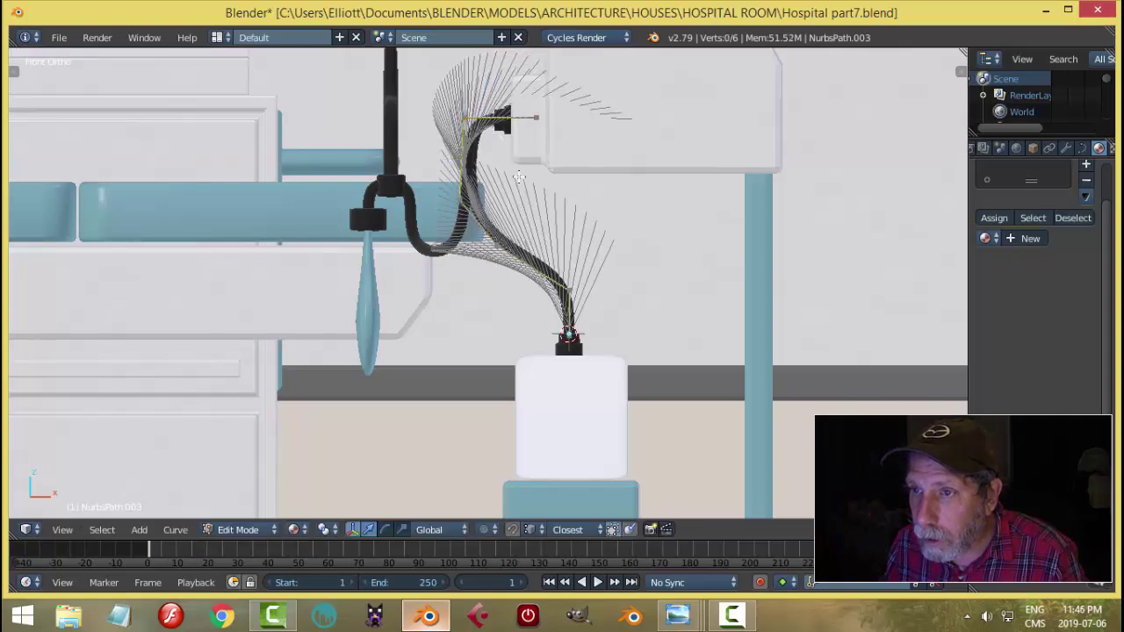
key("Tab")
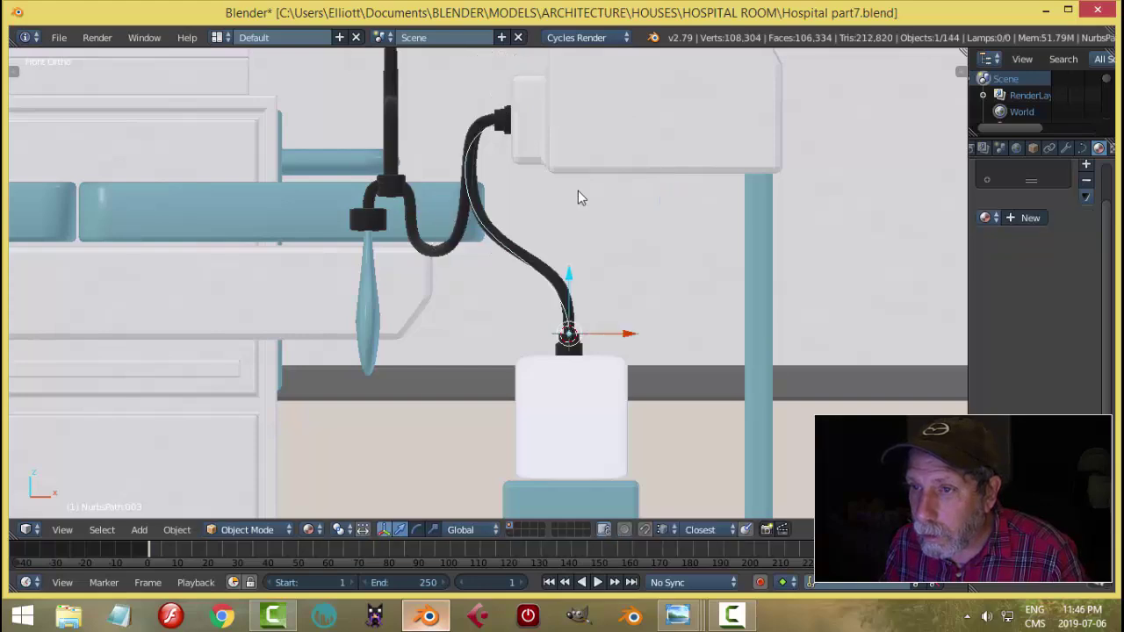
Set the curve's Fill to Full, Bevel Depth to 0.004 and Bevel Resolution to 2.
middle_click_drag(577, 191, 764, 231)
left_click(1082, 147)
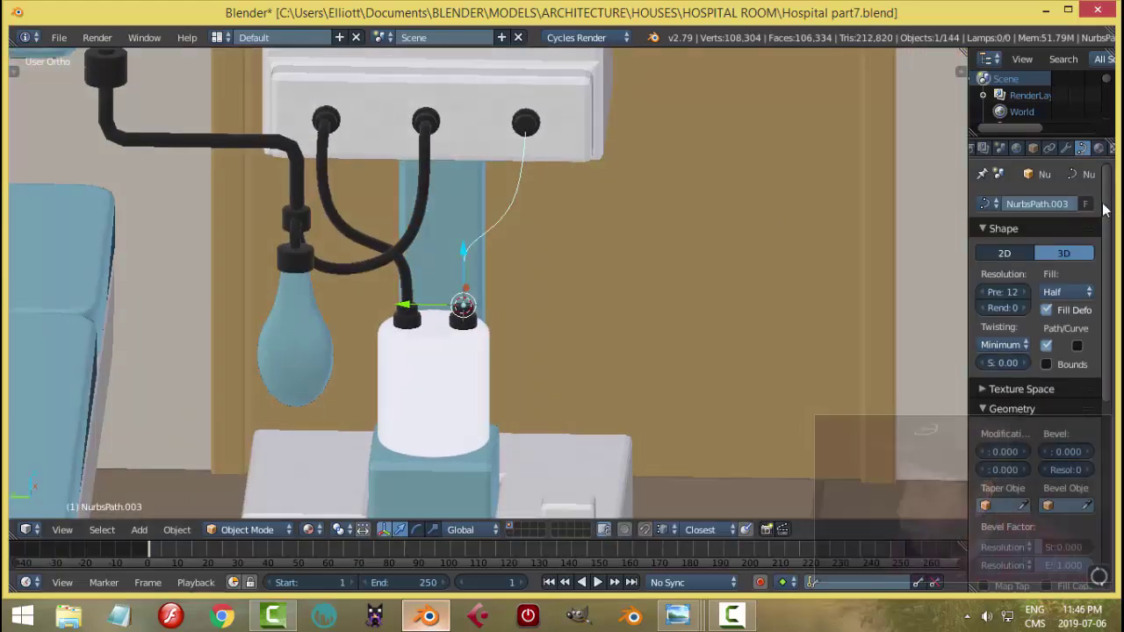
left_click(1065, 292)
left_click(1021, 273)
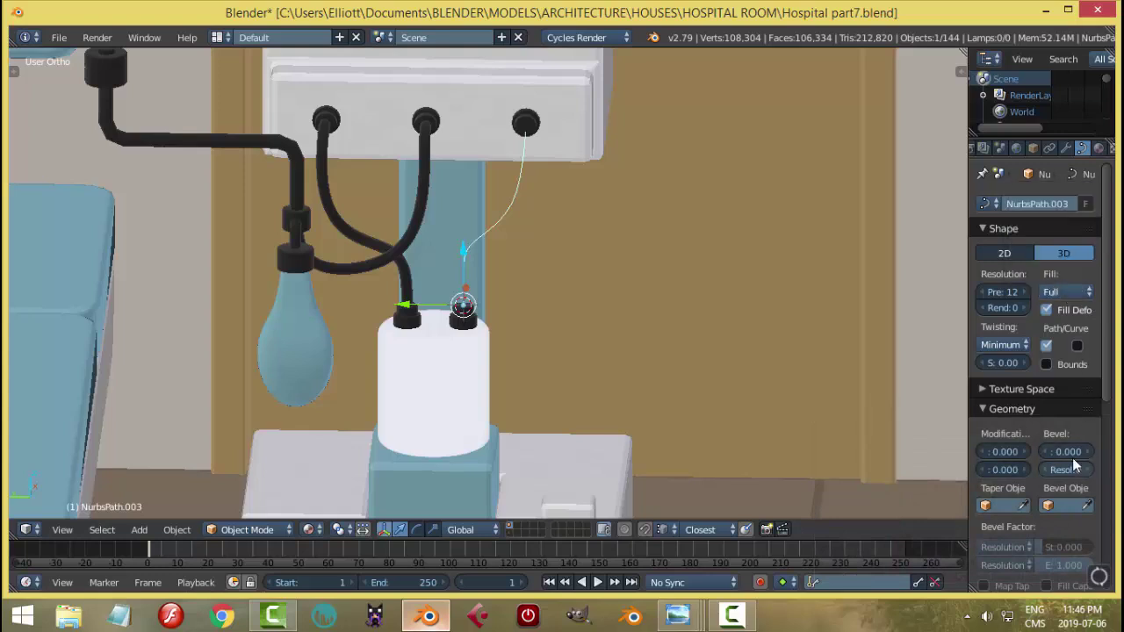
left_click_drag(1074, 451, 1085, 452)
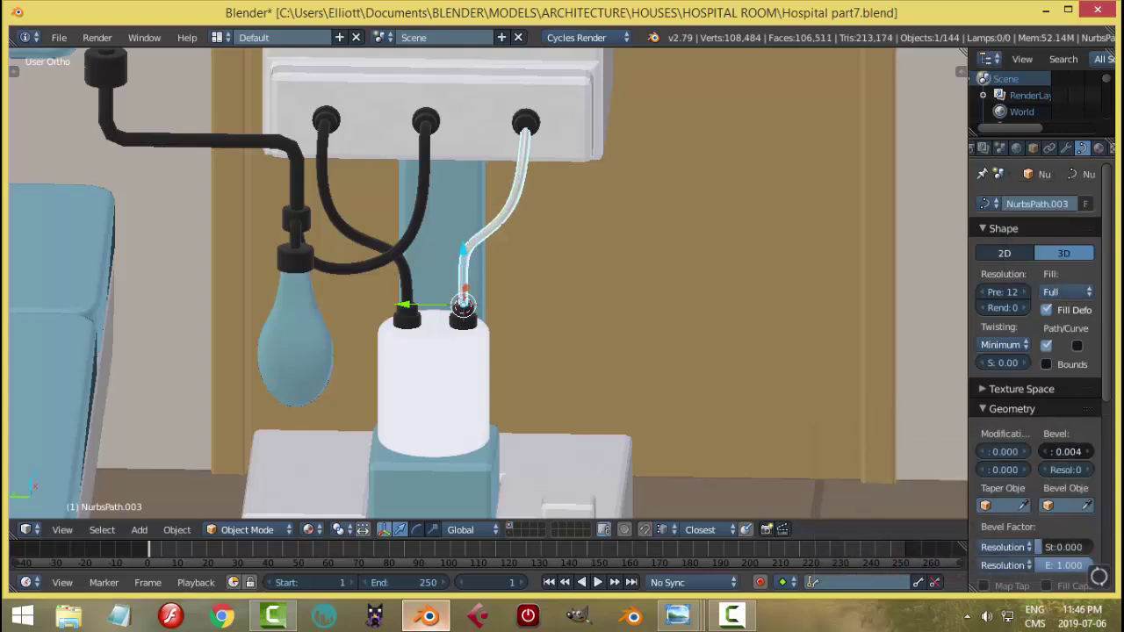
left_click(1088, 470)
left_click(1089, 470)
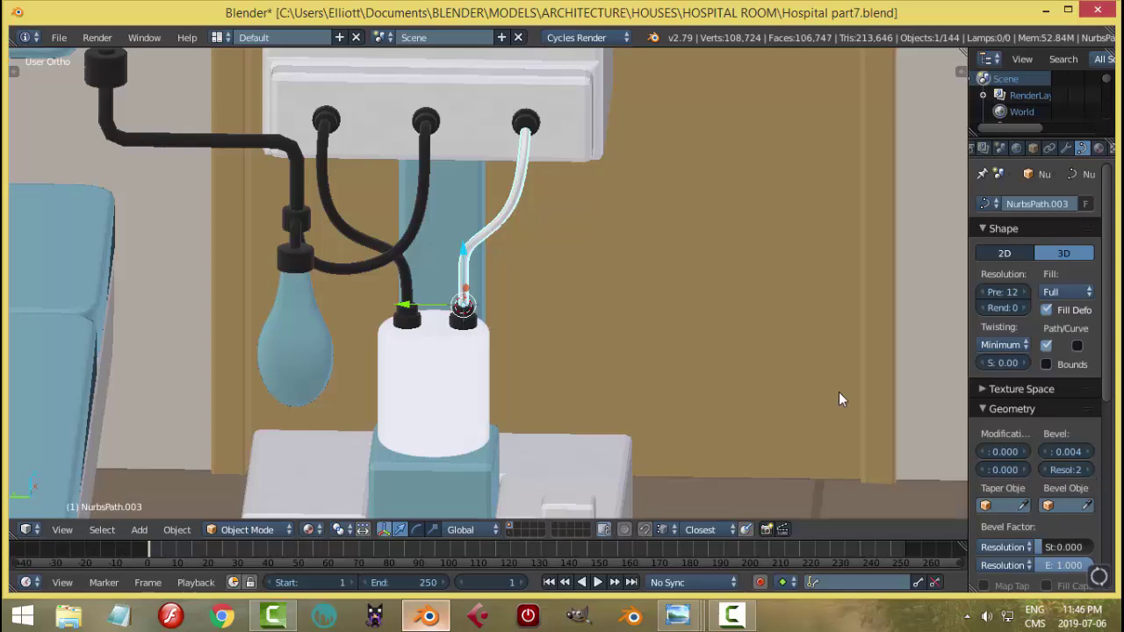
middle_click_drag(631, 273, 535, 262)
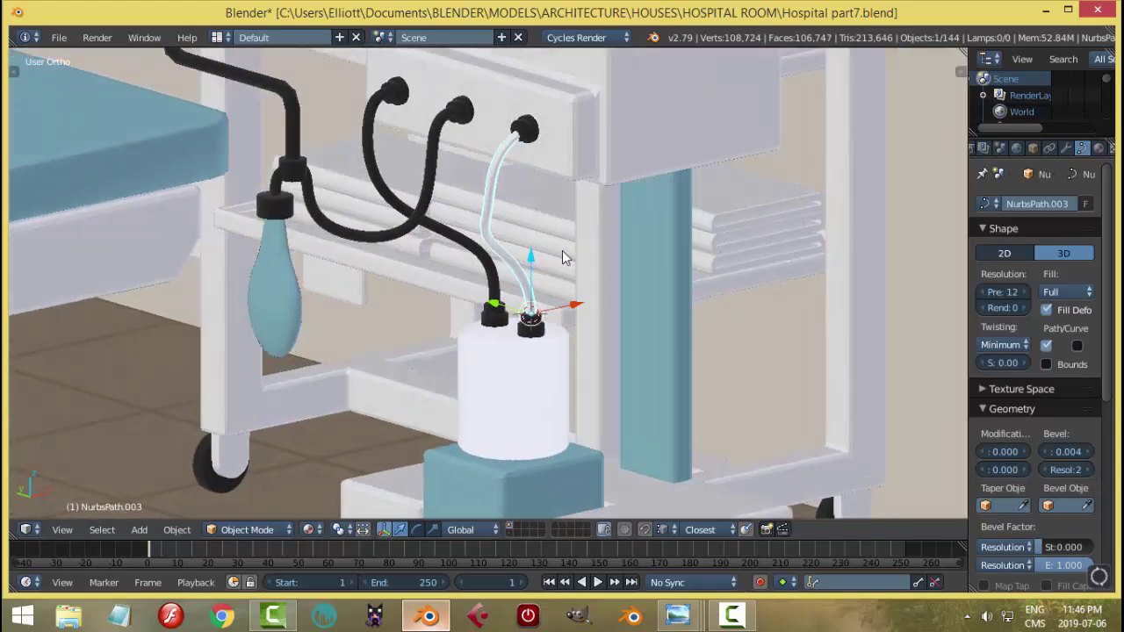
In a side view, move the tube curve's upper and lower control points to new positions.
key("Tab")
middle_click_drag(485, 215, 571, 226)
key("KP_3")
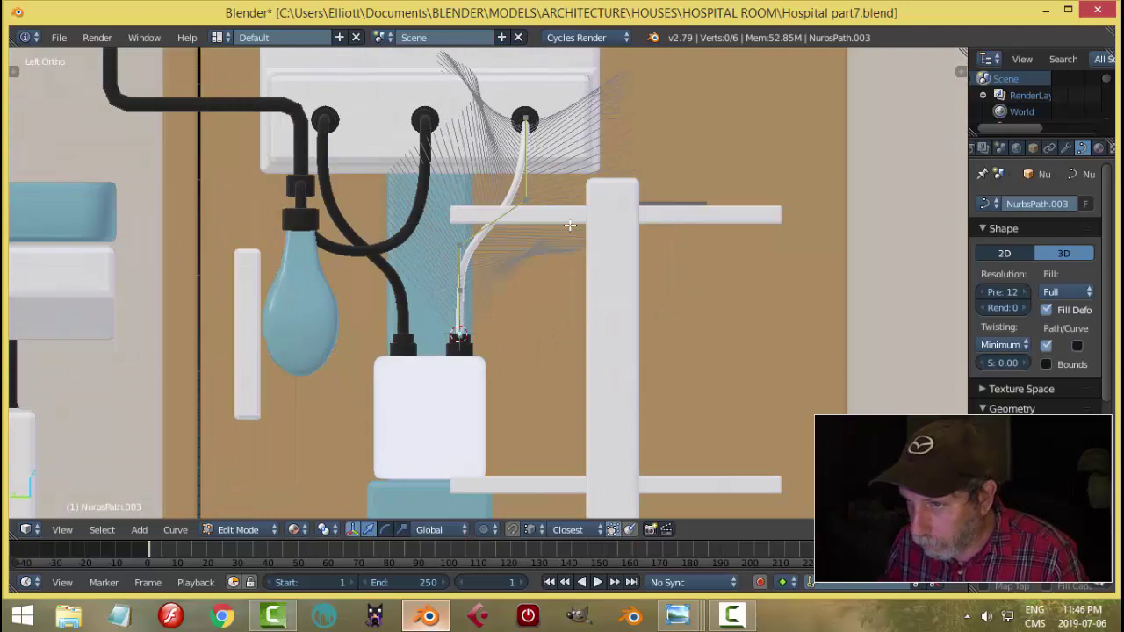
scroll(549, 172, "up", 1)
right_click(553, 145)
scroll(595, 194, "down", 2)
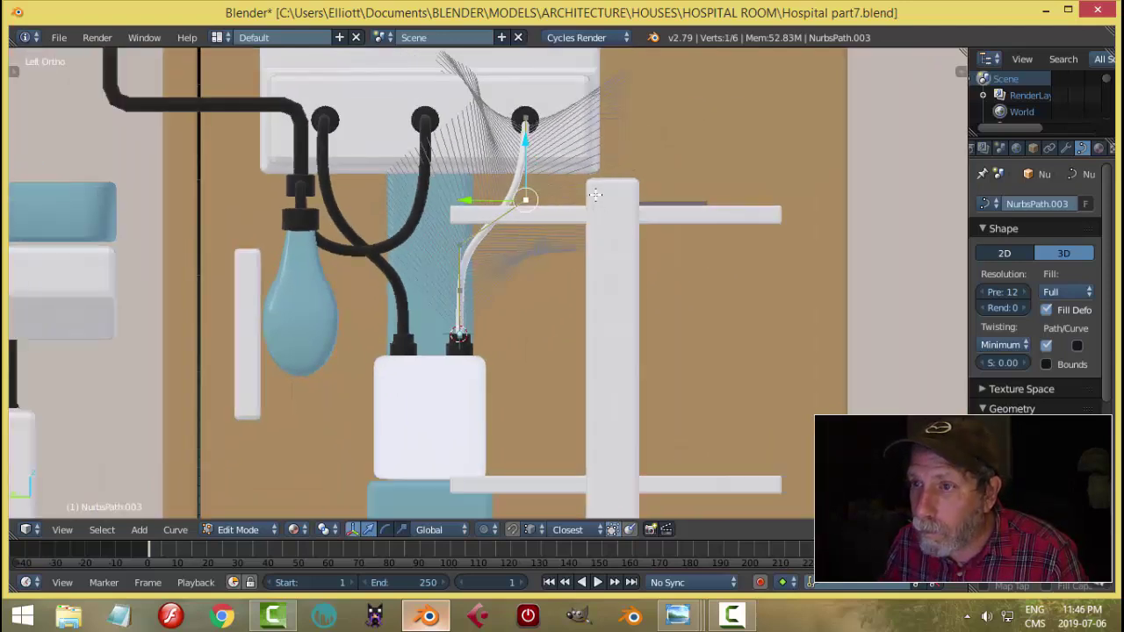
key("g")
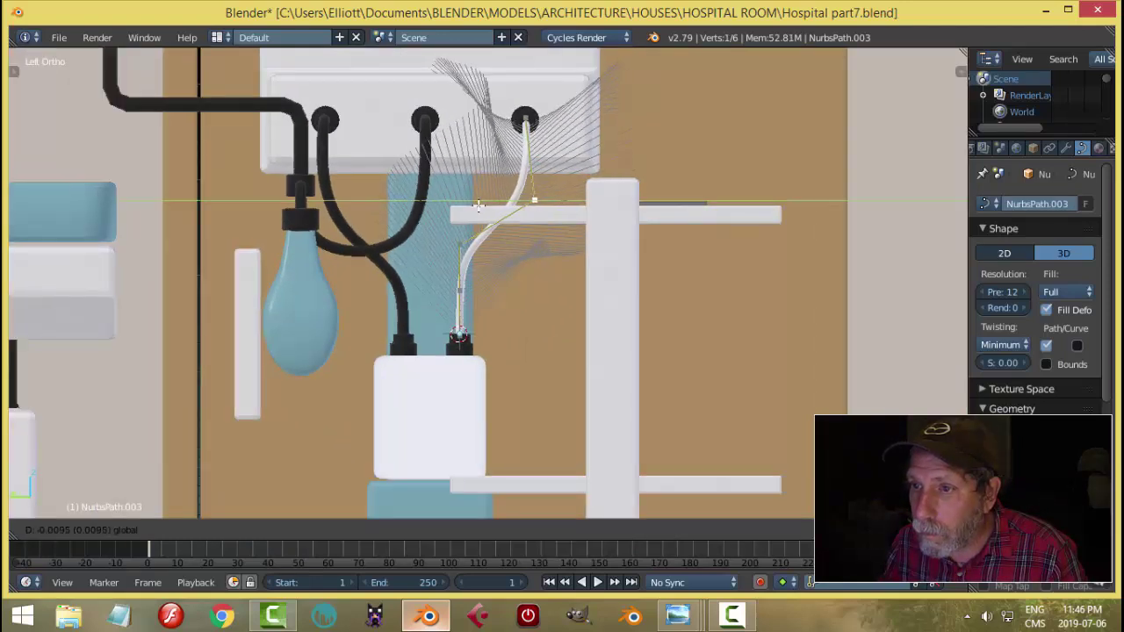
left_click(487, 238)
right_click(461, 242)
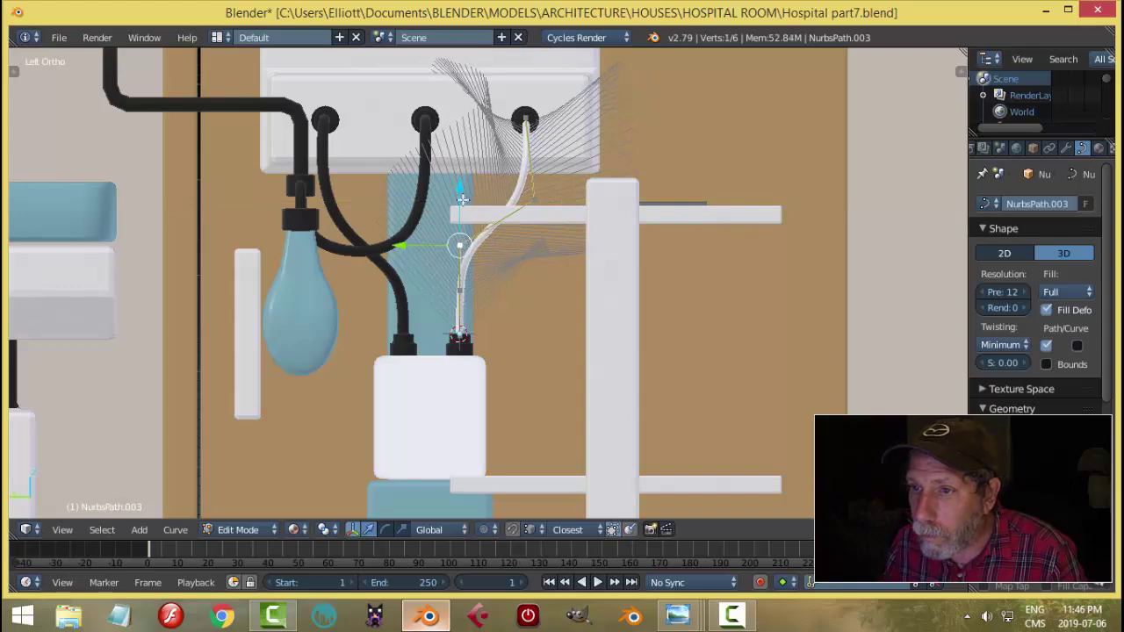
key("g")
left_click(477, 181)
From an angled view, raise the tube's top control point to reshape the bend.
key("a")
middle_click_drag(576, 212, 477, 228)
right_click(539, 130)
middle_click_drag(582, 186, 500, 169)
left_click_drag(458, 81, 463, 64)
key("Tab")
Shift the control point near the tube end sideways so it meets the bottle top.
middle_click_drag(570, 184, 732, 292)
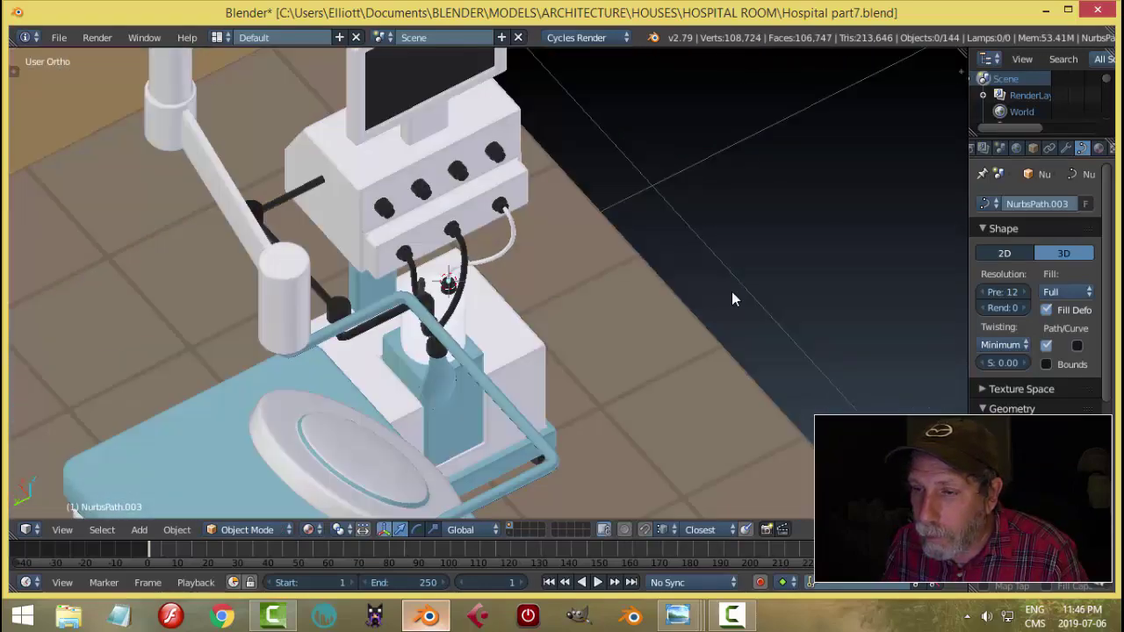
middle_click_drag(496, 261, 468, 225)
scroll(526, 266, "up", 5)
key("Tab")
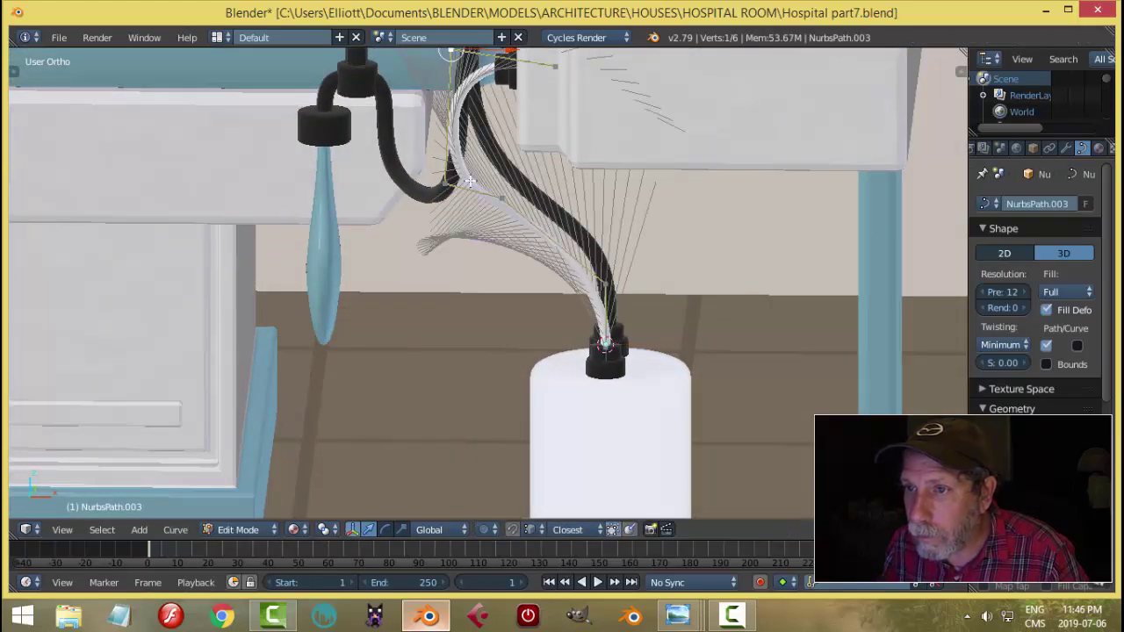
right_click(443, 185)
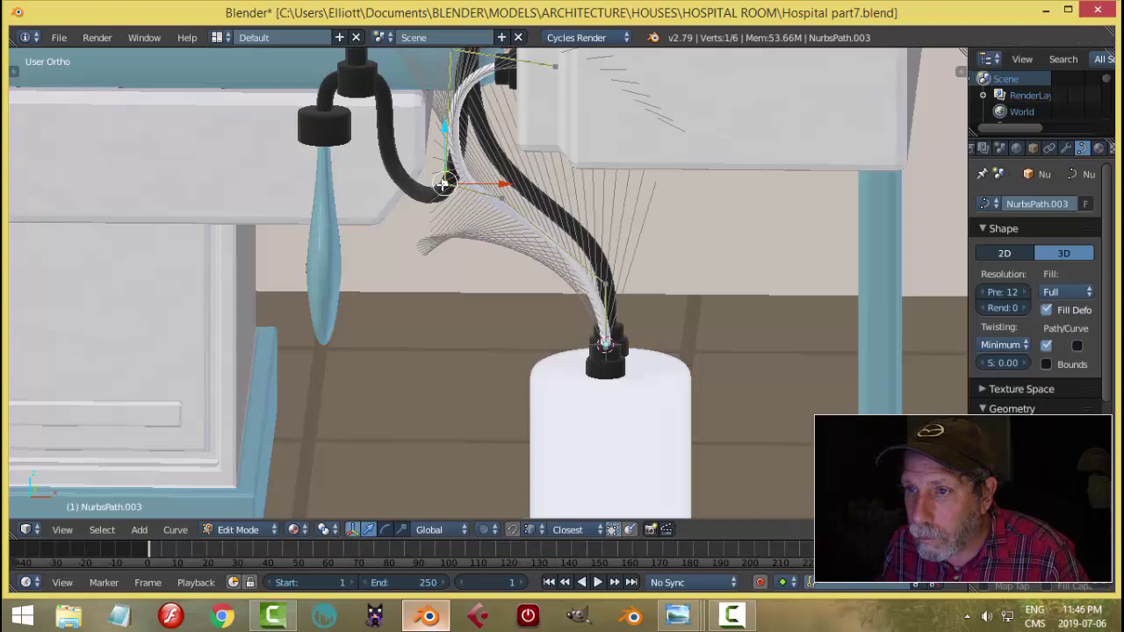
left_click_drag(507, 183, 492, 185)
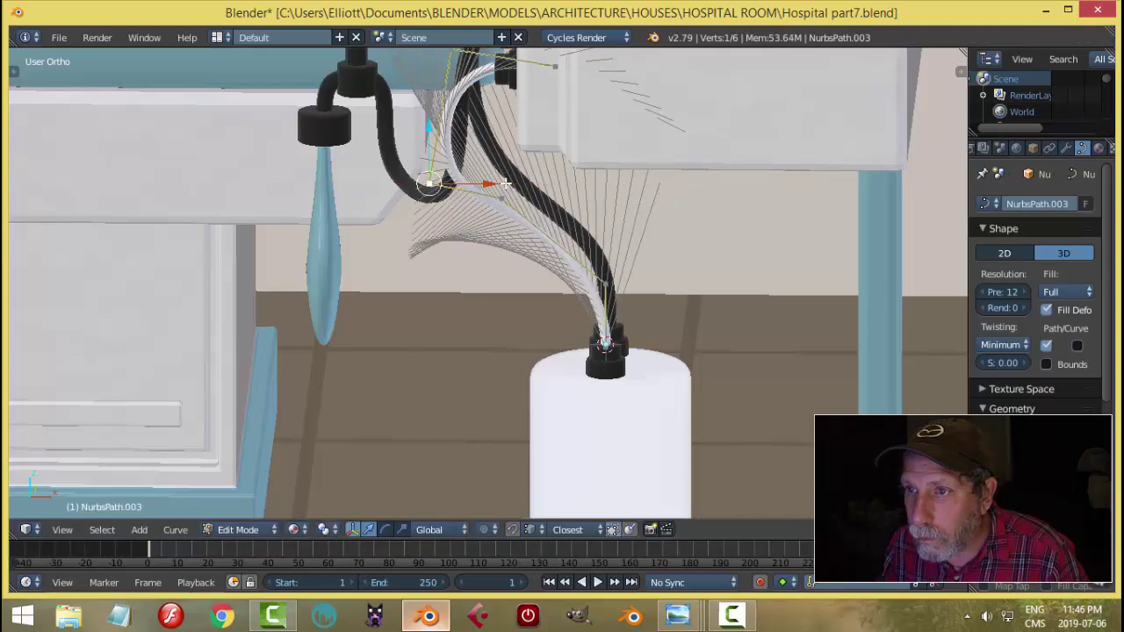
key("a")
middle_click_drag(491, 184, 585, 204)
key("Tab")
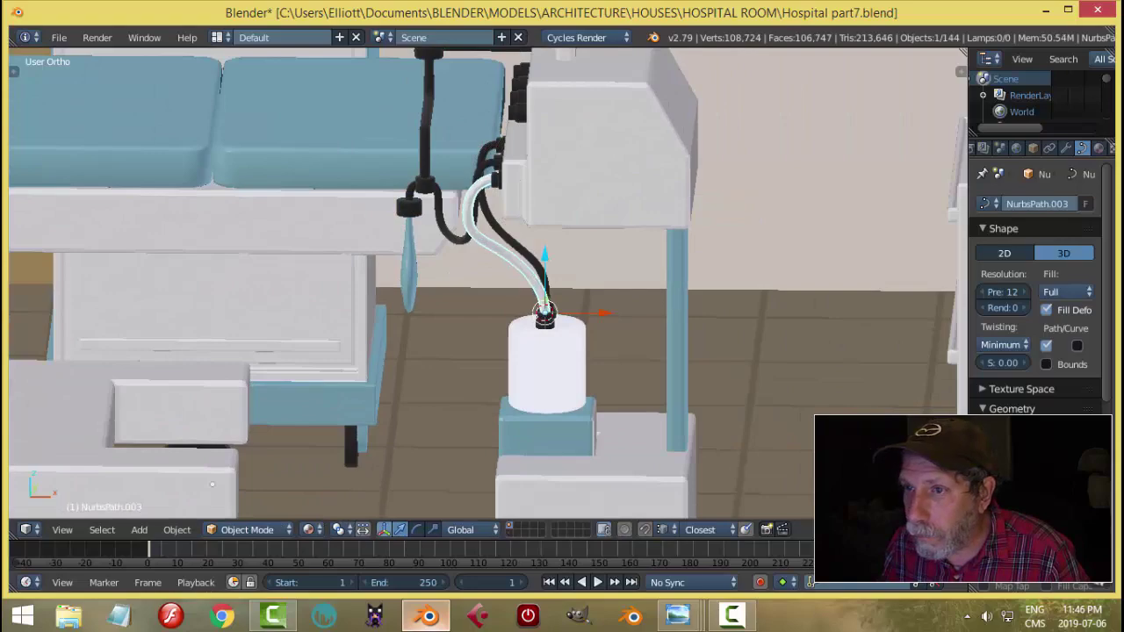
Delete the new tube object, then undo the deletion to restore it.
middle_click_drag(570, 251, 339, 250)
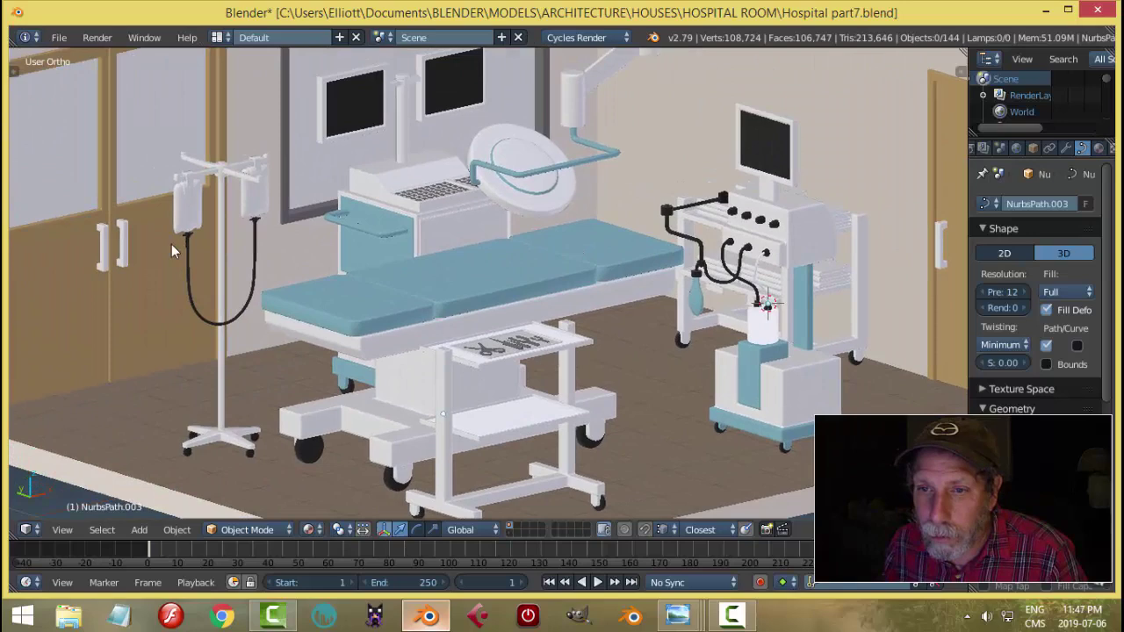
middle_click_drag(831, 338, 890, 358)
scroll(890, 358, "up", 6)
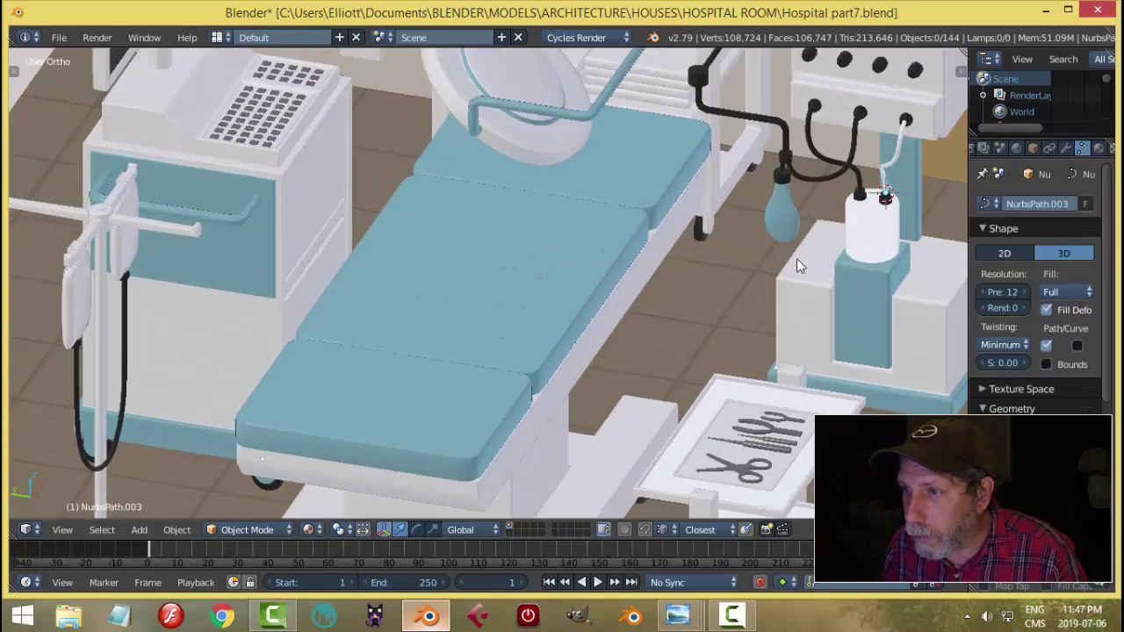
key("x")
left_click(893, 182)
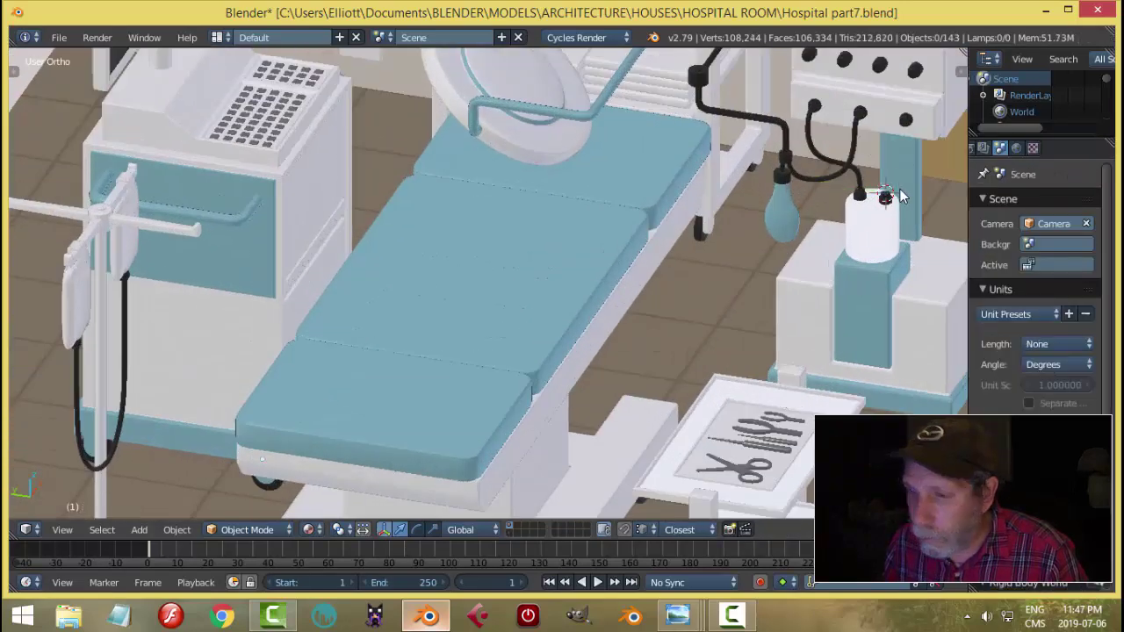
key("ctrl+z")
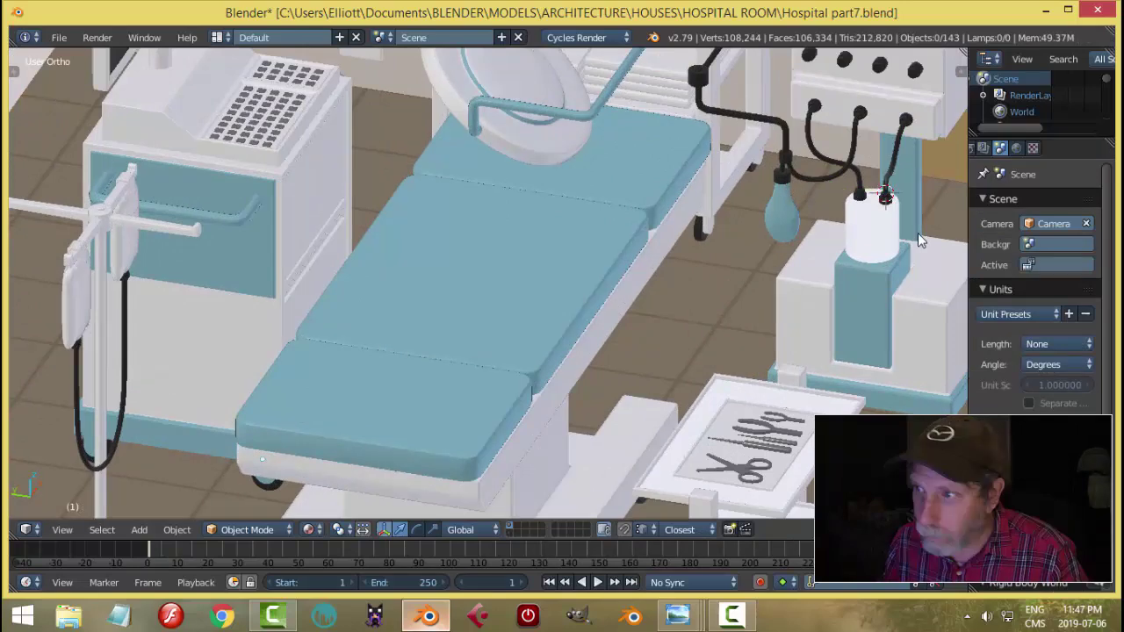
Save the hospital .blend file, overwriting the existing copy.
scroll(917, 232, "down", 4)
middle_click_drag(899, 235, 784, 265, "shift")
key("ctrl+s")
left_click(830, 253)
Select the hanging blue bulb and the tube piece above it.
scroll(720, 325, "up", 6)
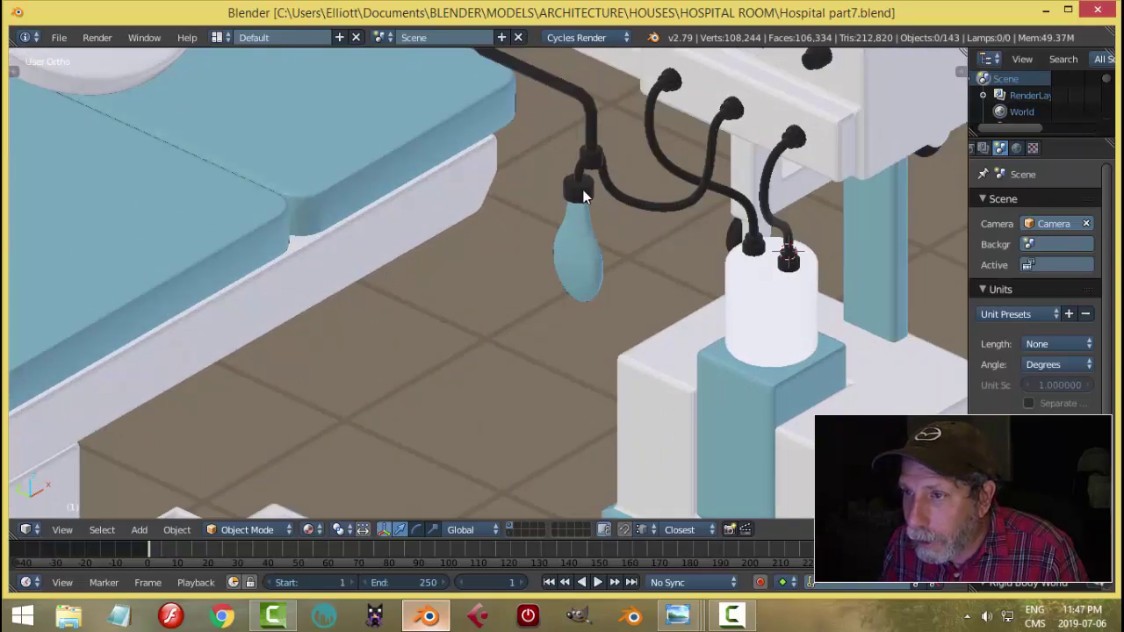
right_click(583, 190)
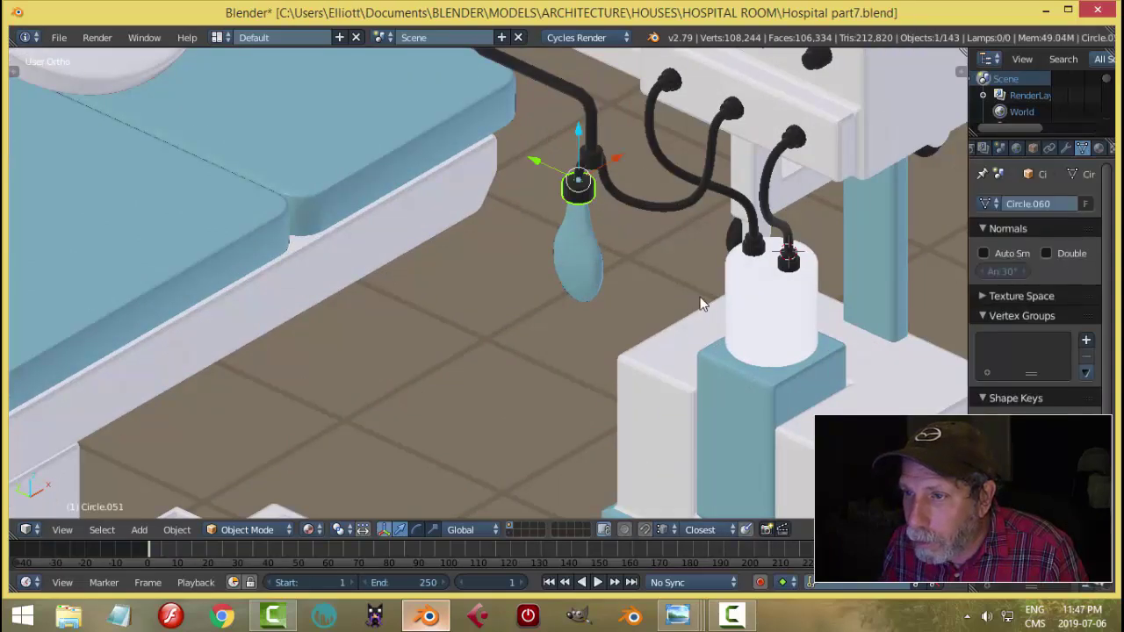
middle_click_drag(702, 303, 671, 263)
right_click(622, 231)
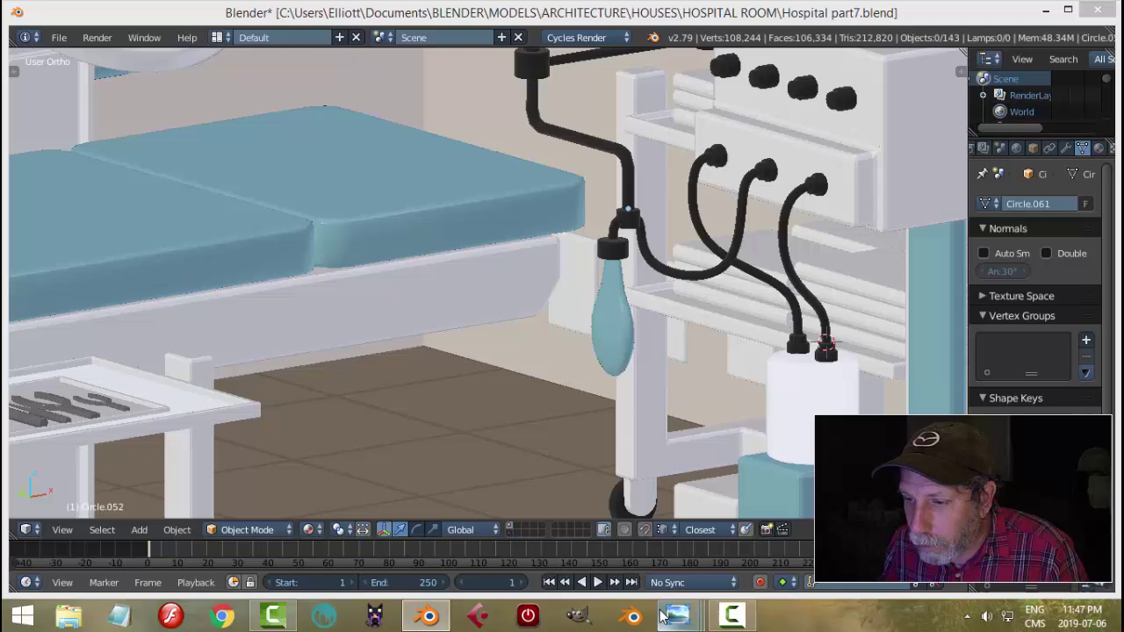
Bring the isometric operating-room reference image forward and zoom in and out on it.
mouse_move(677, 616)
left_click(294, 531)
scroll(724, 338, "up", 2)
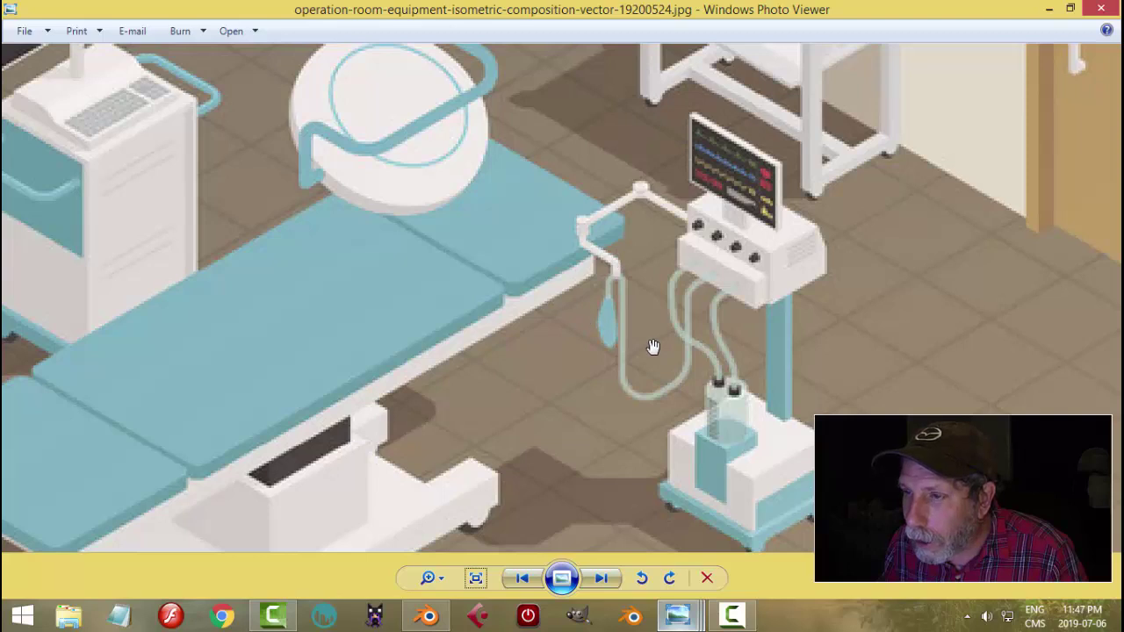
scroll(652, 346, "down", 1)
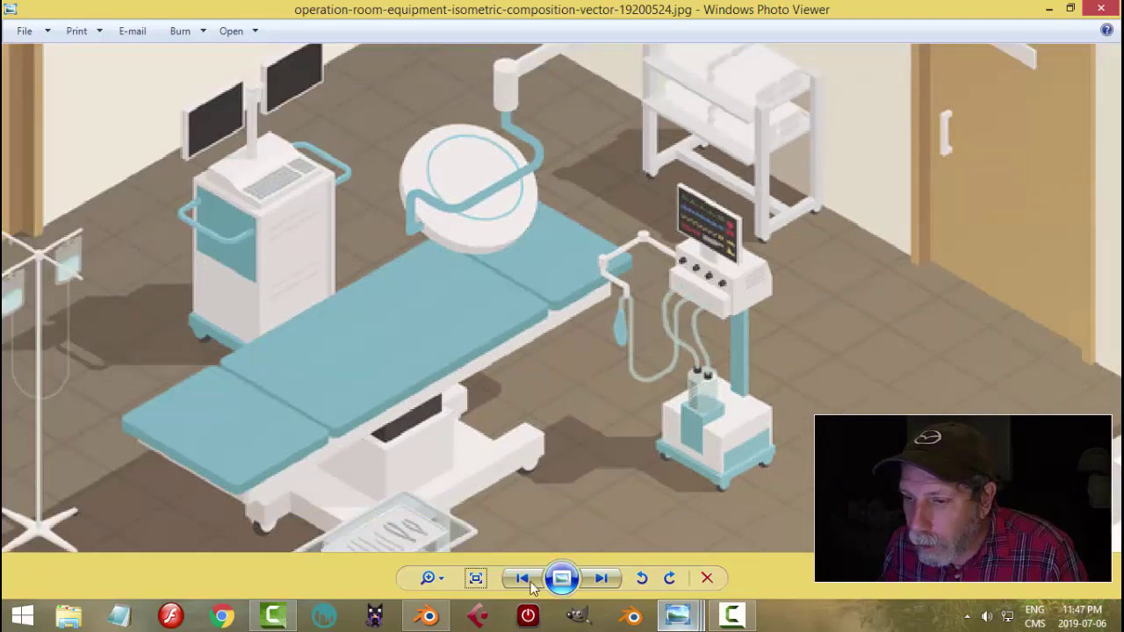
Show the shiny_black_white_plastic2.png render and pan around the zoomed image.
mouse_move(681, 616)
left_click(521, 540)
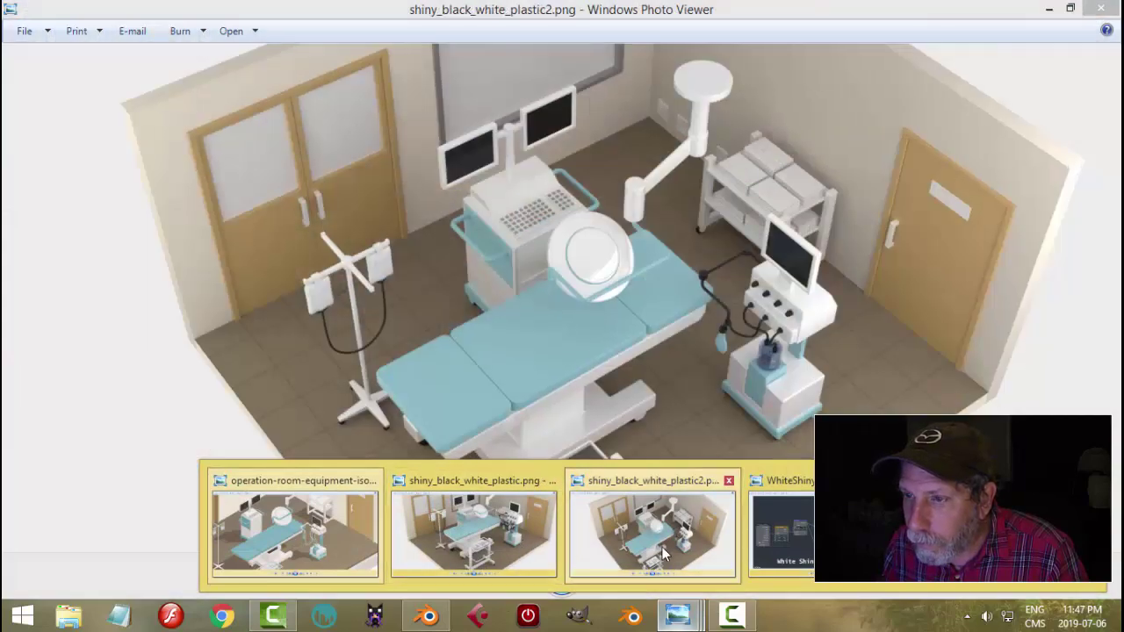
left_click(661, 545)
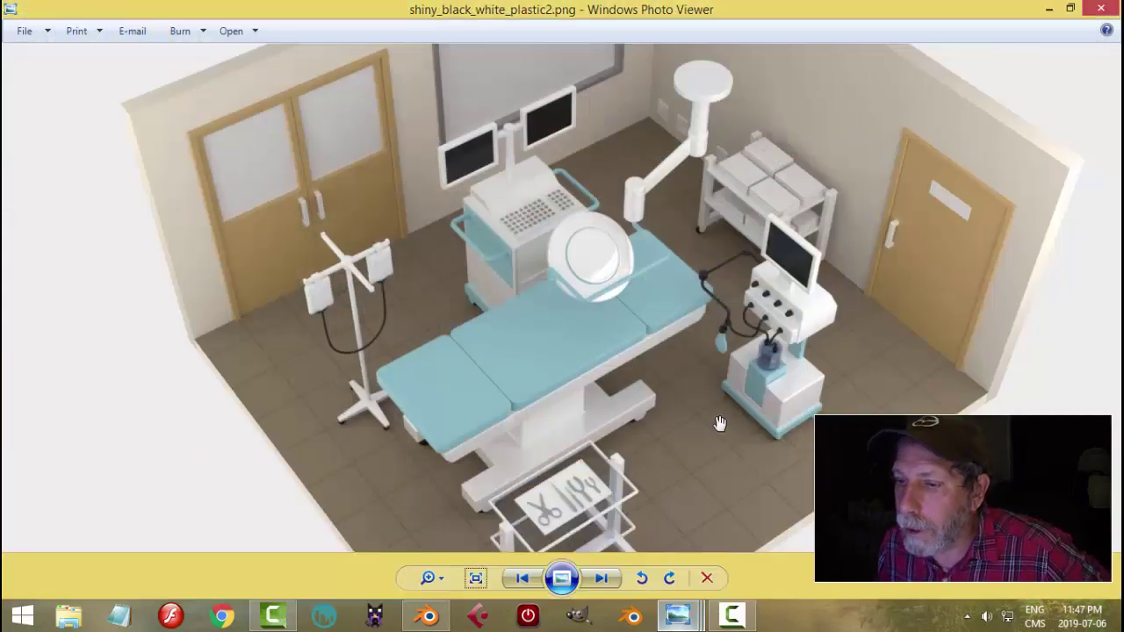
left_click_drag(714, 453, 720, 417)
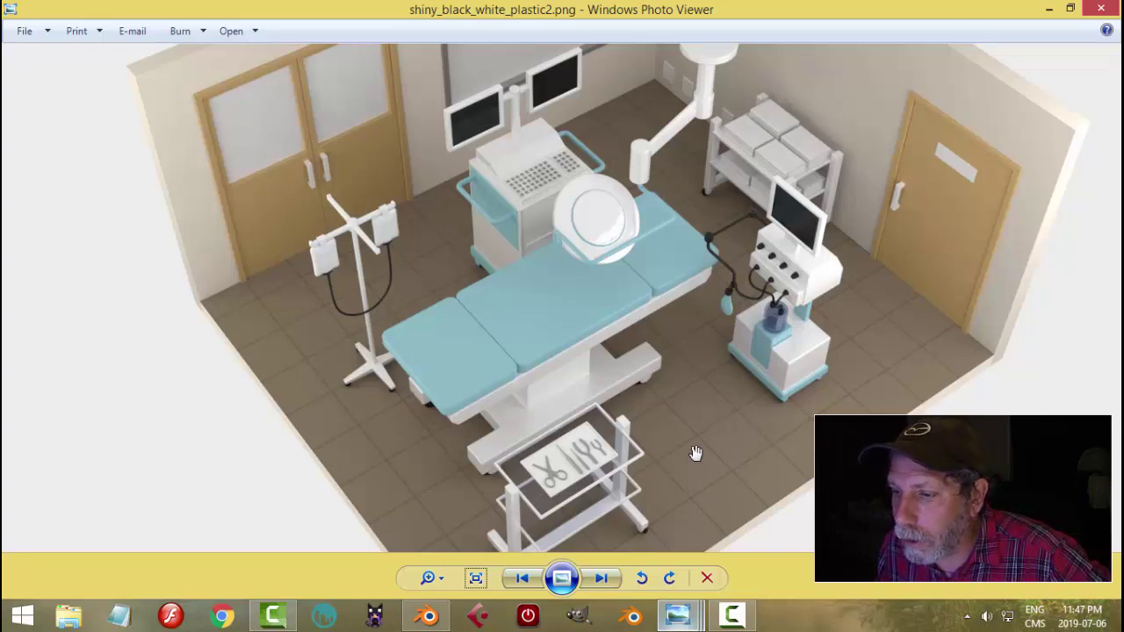
mouse_move(728, 320)
left_mouse_down()
mouse_move(725, 427)
mouse_move(753, 312)
mouse_move(732, 302)
left_mouse_up()
left_click_drag(733, 413, 717, 359)
Pan across shiny_black_white_plastic.png's ceiling, floor and walls, then show WhiteShinyPlastic.jpg.
mouse_move(674, 610)
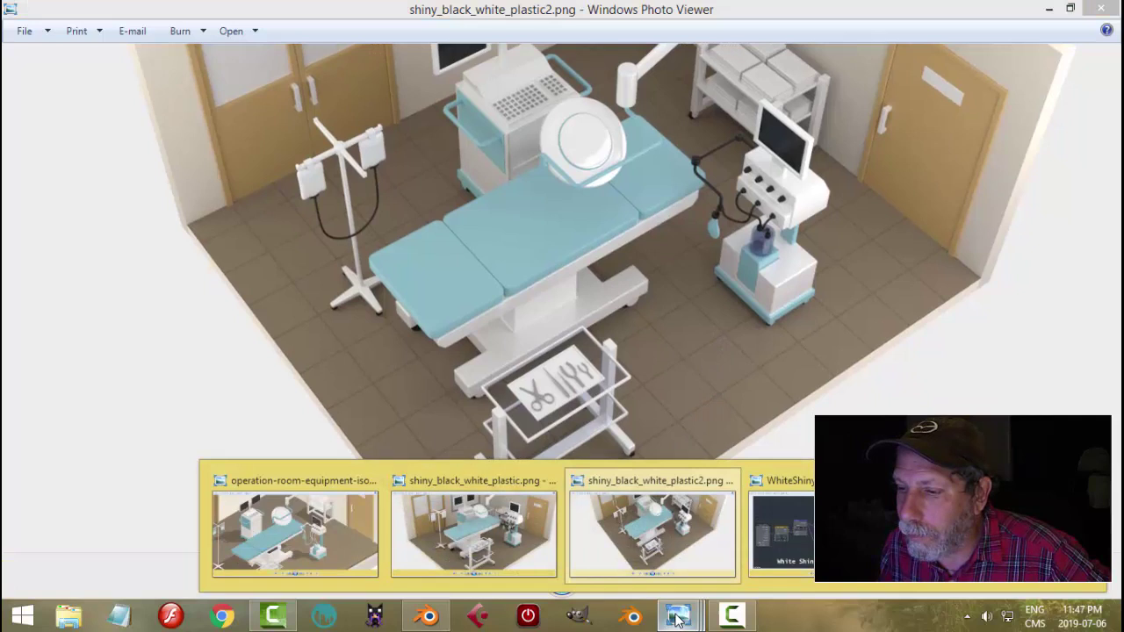
left_click(502, 544)
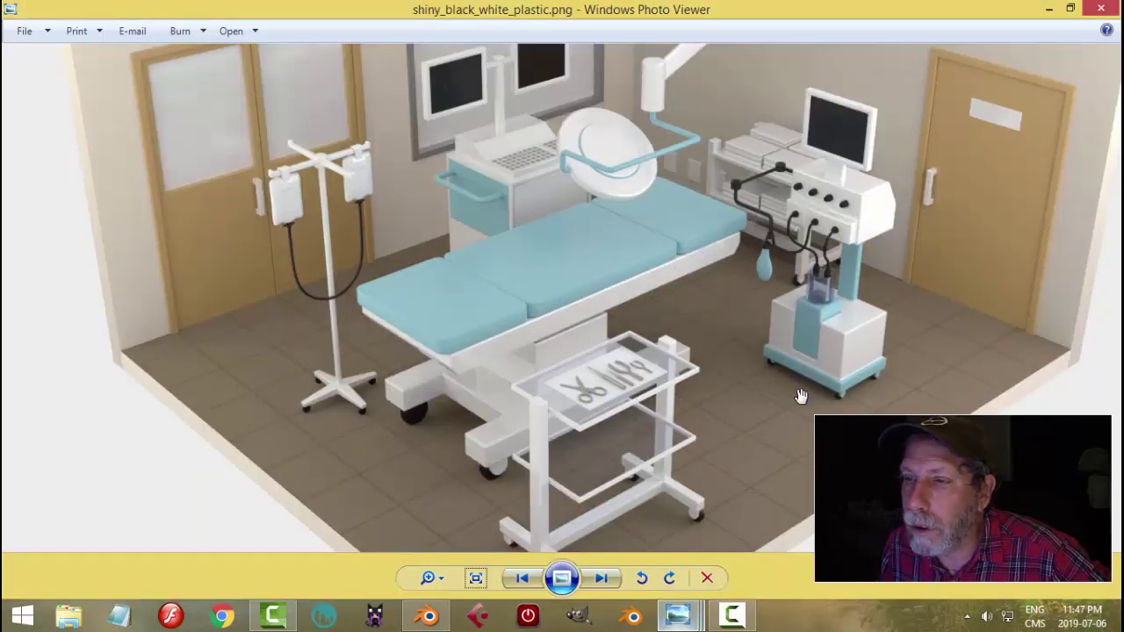
left_click_drag(801, 397, 792, 507)
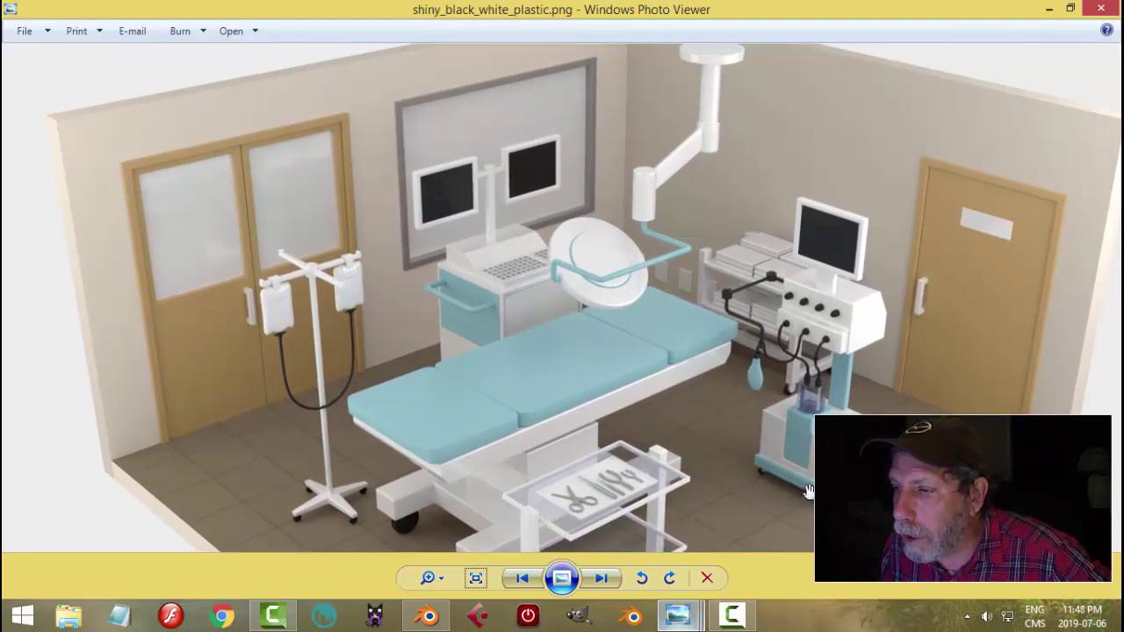
left_click_drag(808, 491, 784, 408)
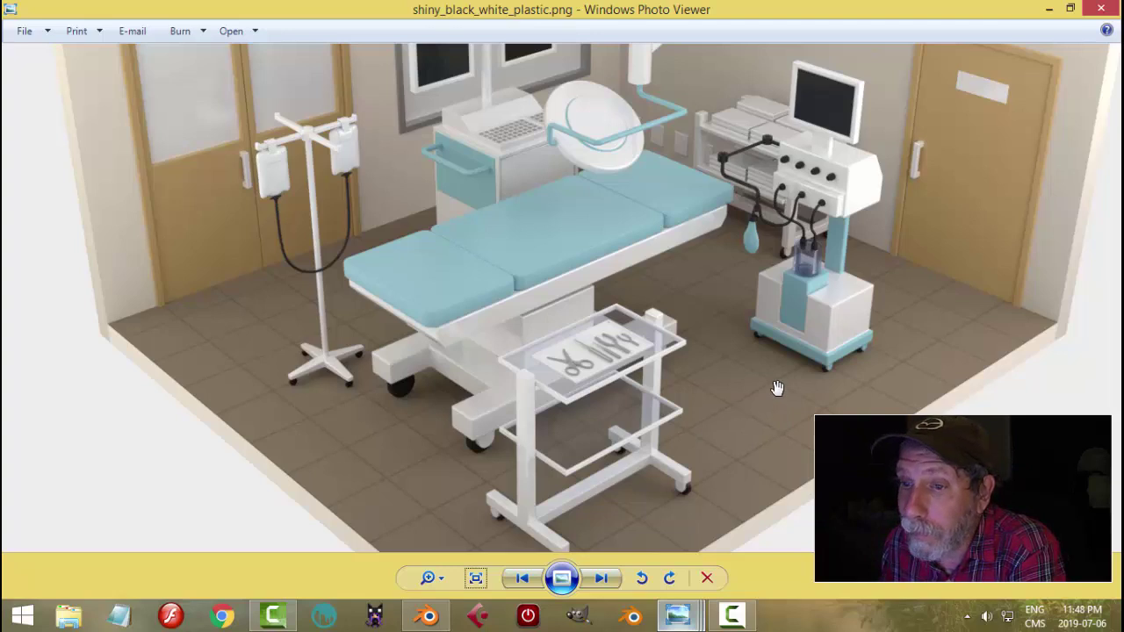
left_click_drag(777, 388, 779, 426)
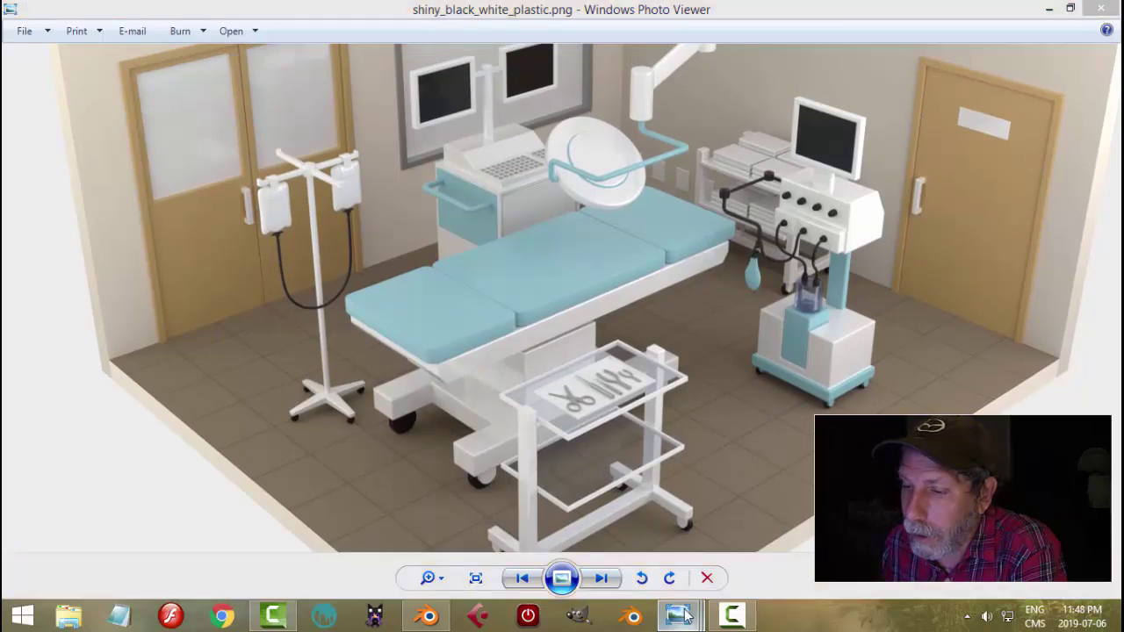
mouse_move(677, 614)
left_click(789, 544)
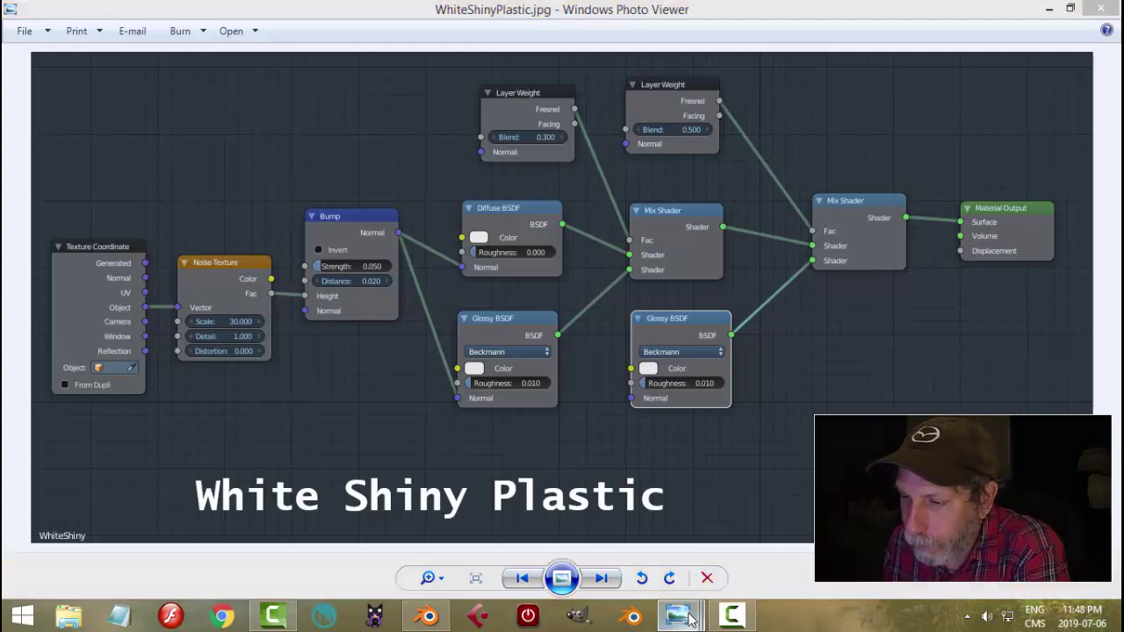
View the shiny_black_white_plastic.png render, then go back to the WhiteShinyPlastic.jpg node image.
mouse_move(689, 615)
left_click(654, 527)
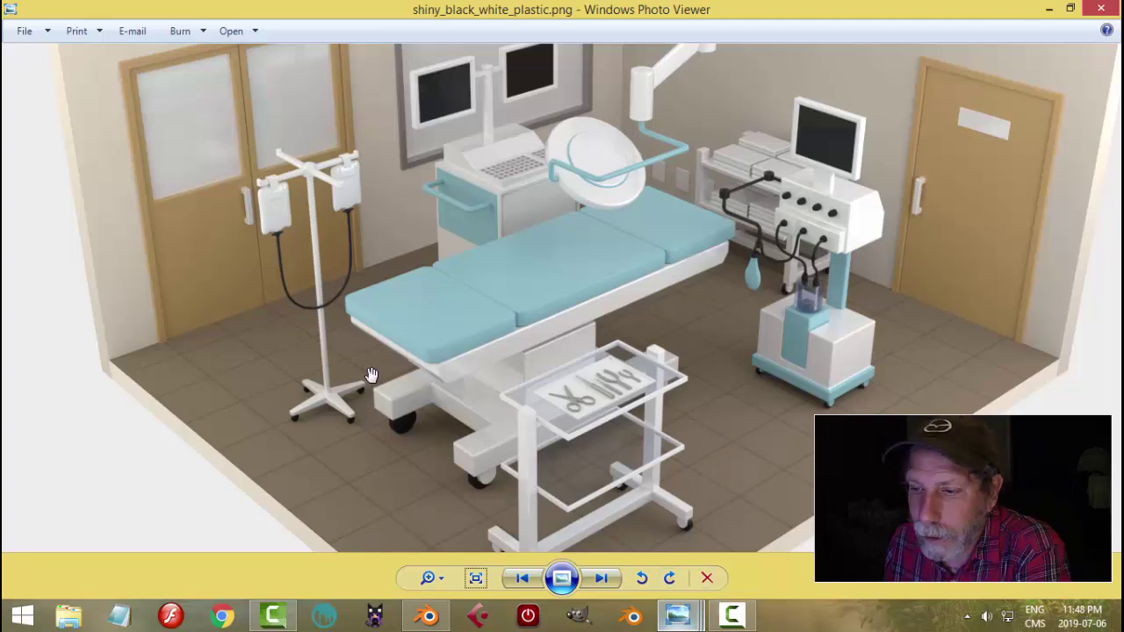
mouse_move(677, 615)
left_click(784, 527)
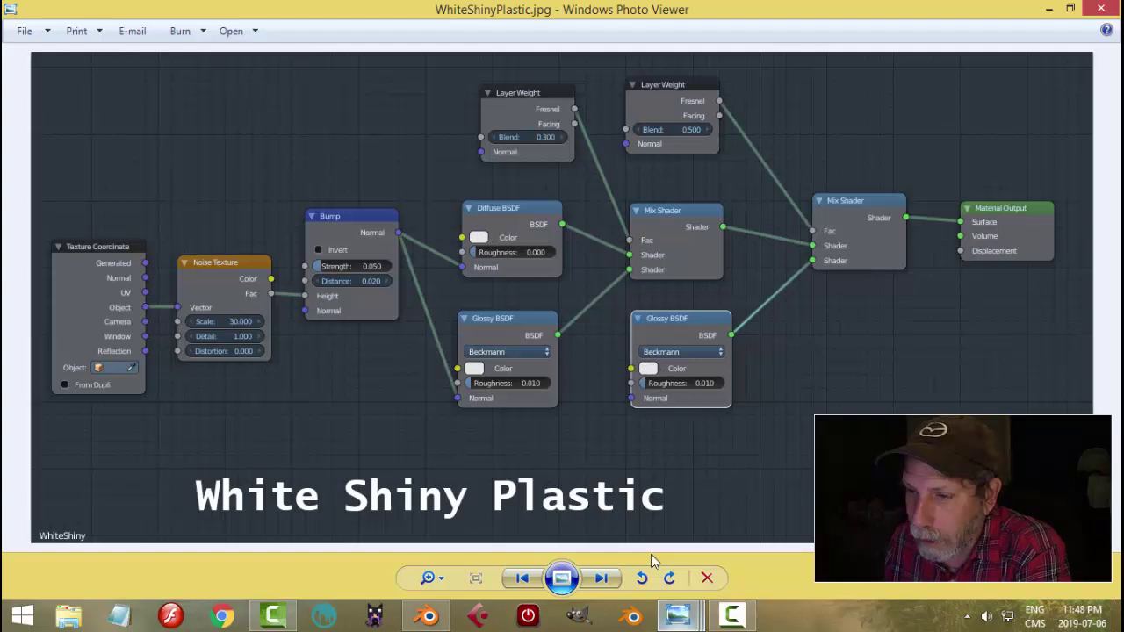
Look at the vector operating room reference, then return to shiny_black_white_plastic.png.
mouse_move(648, 618)
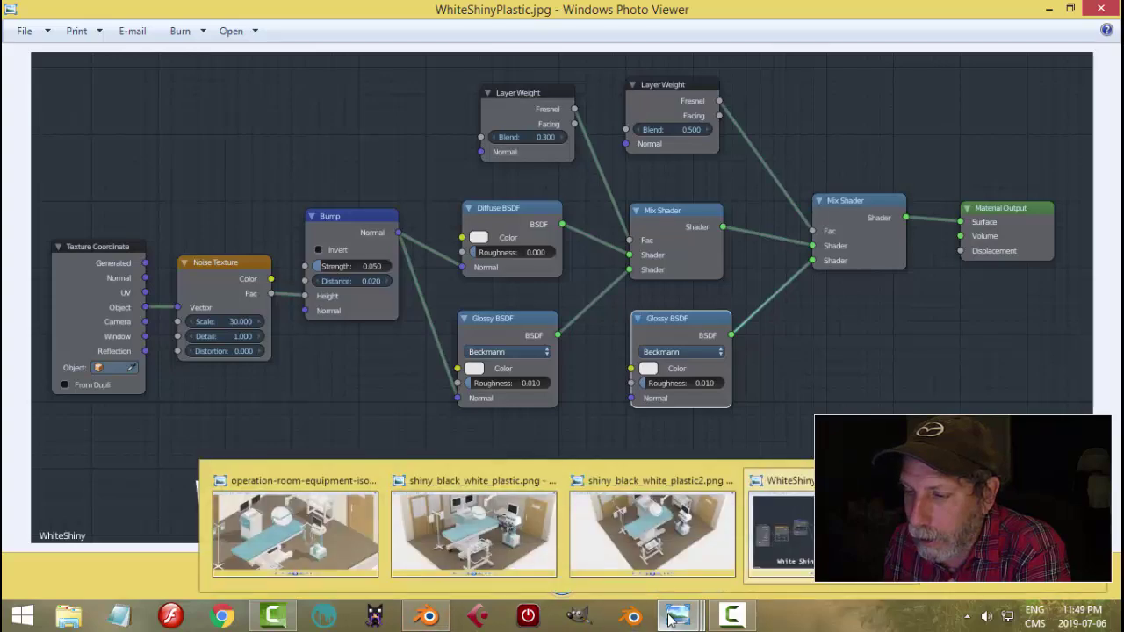
left_click(369, 500)
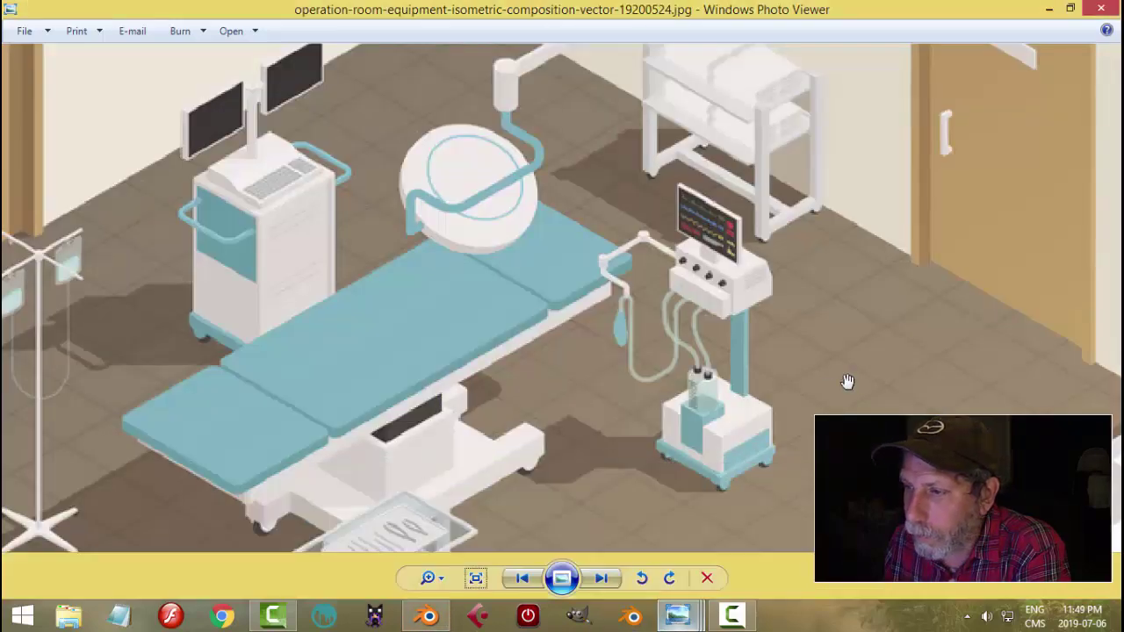
scroll(800, 381, "down", 3)
mouse_move(677, 617)
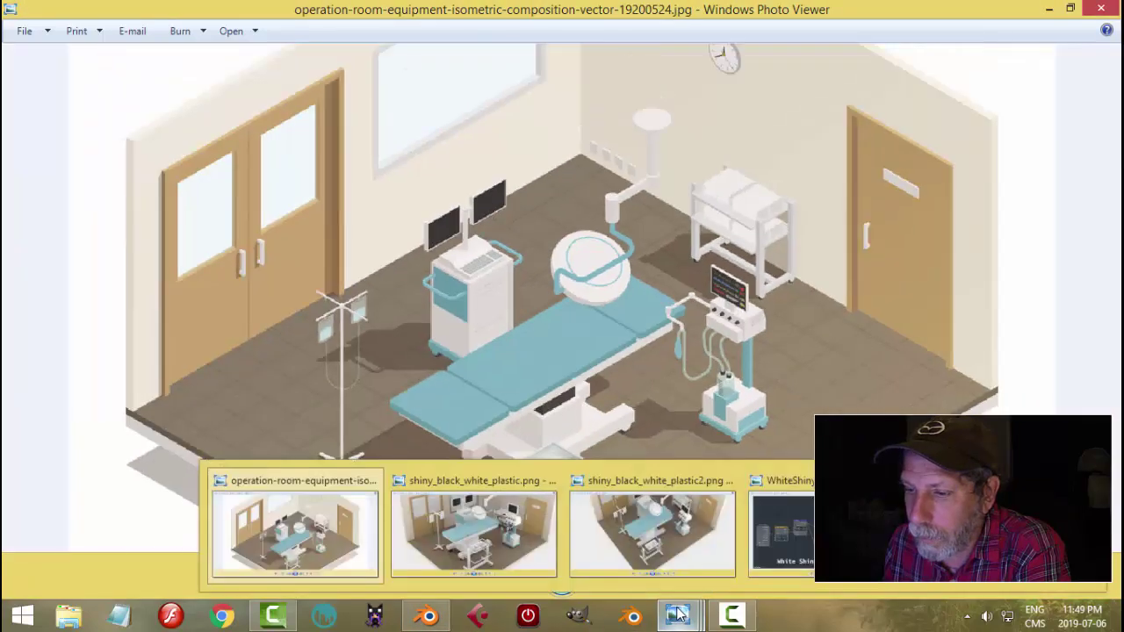
left_click(542, 563)
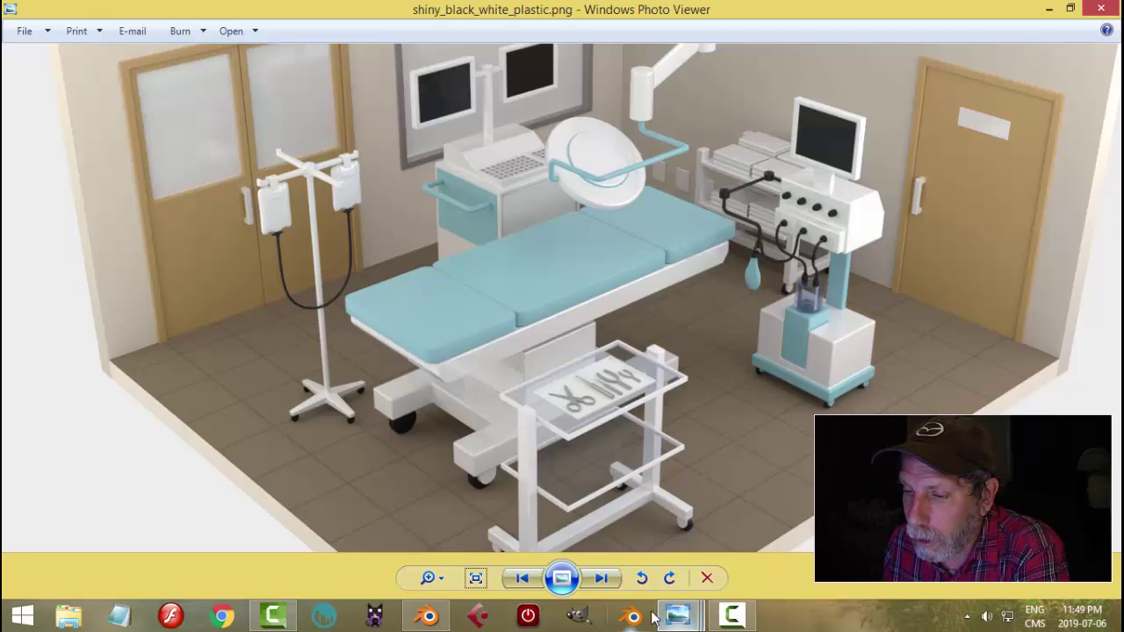
Compare the BrickFloor.jpg node setup against the shiny_black_white_plastic.png render.
mouse_move(672, 617)
left_click(768, 536)
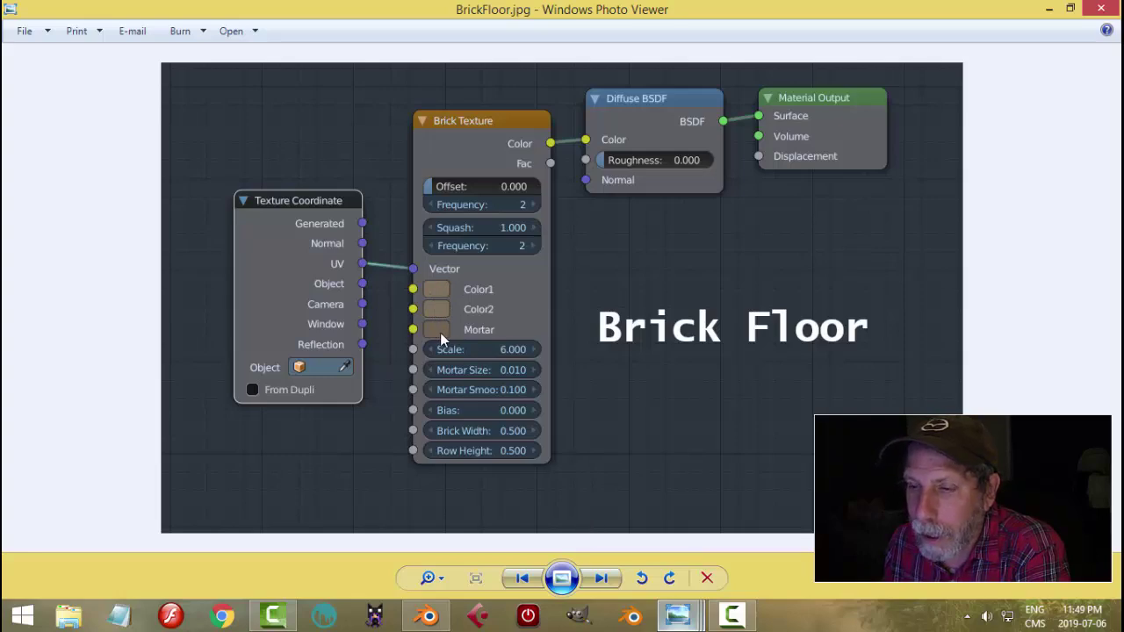
mouse_move(672, 615)
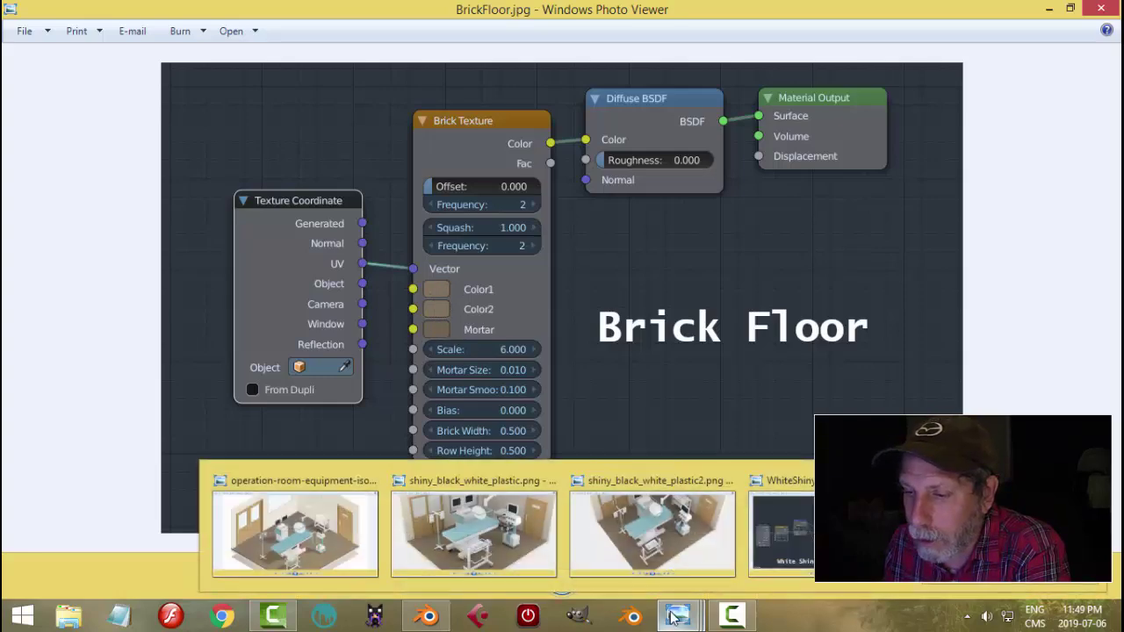
mouse_move(662, 542)
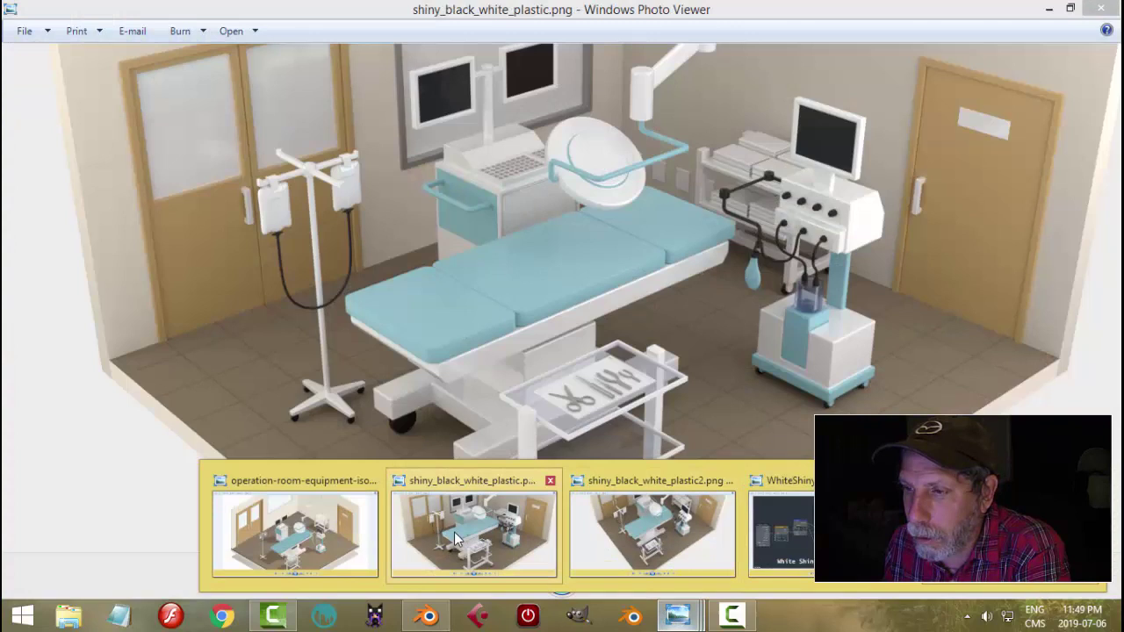
left_click(454, 532)
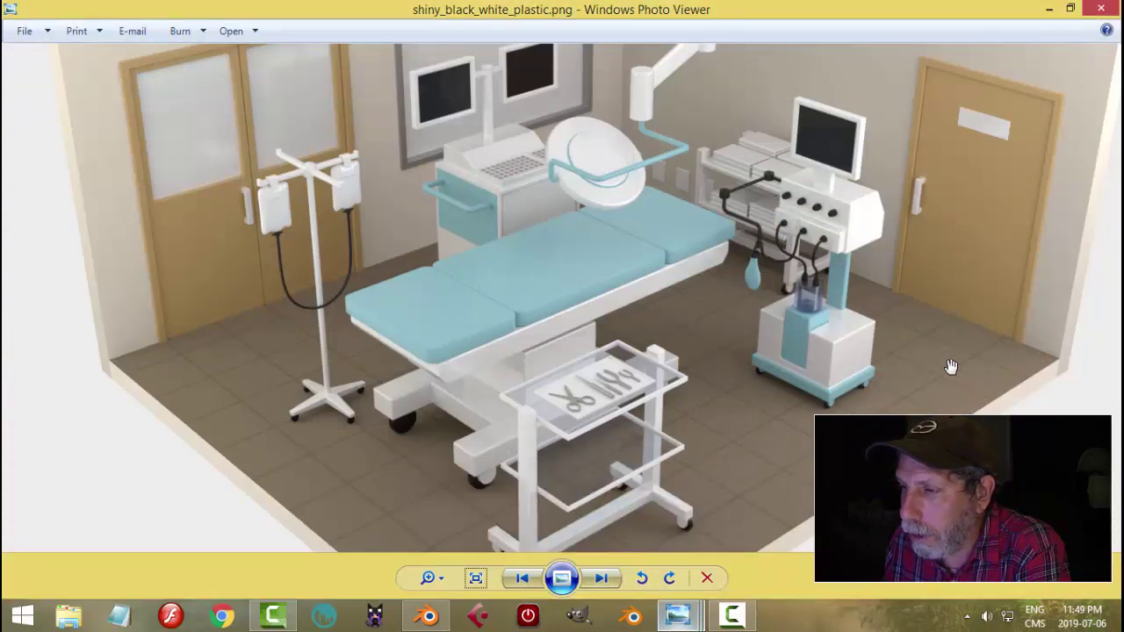
mouse_move(677, 617)
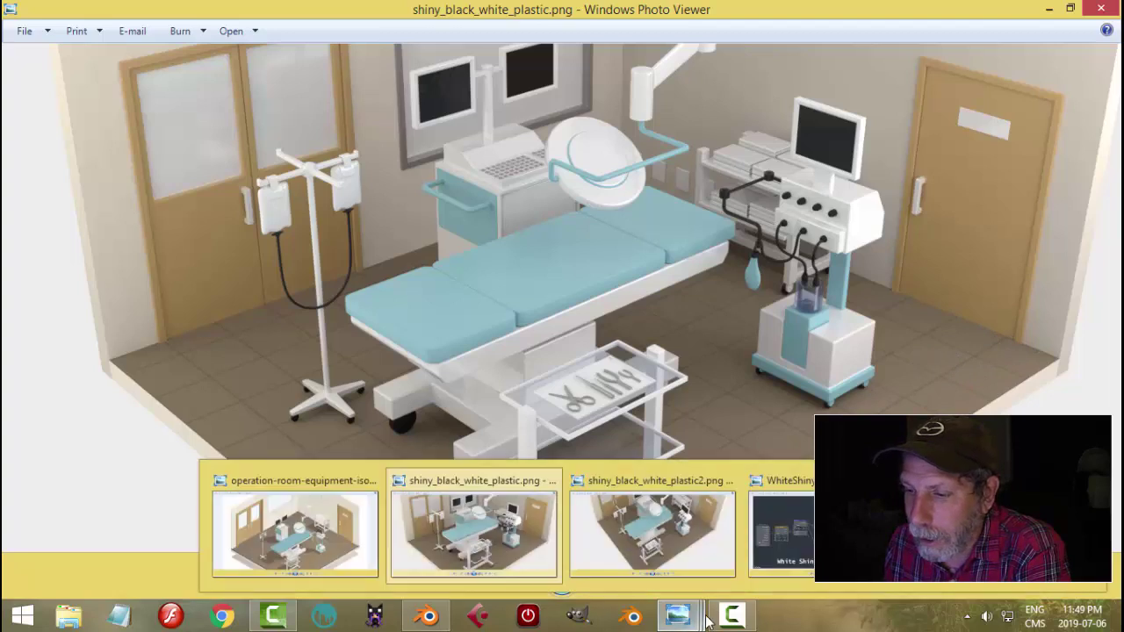
left_click(846, 584)
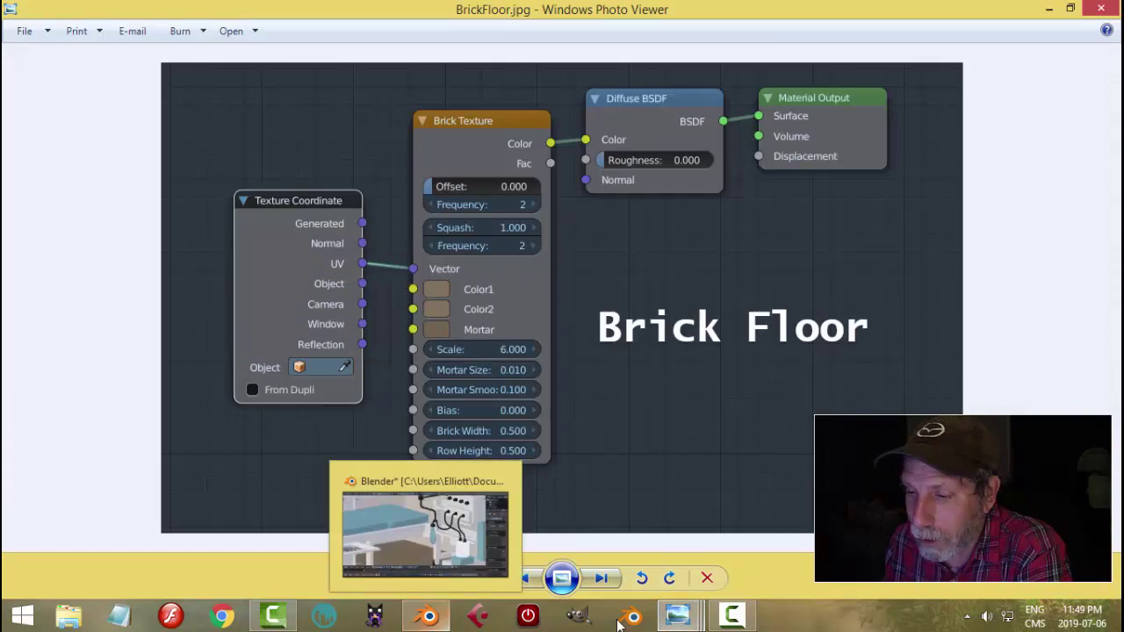
View the shiny_black_white_plastic2.png render, then return to BrickFloor.jpg.
mouse_move(669, 622)
left_click(681, 520)
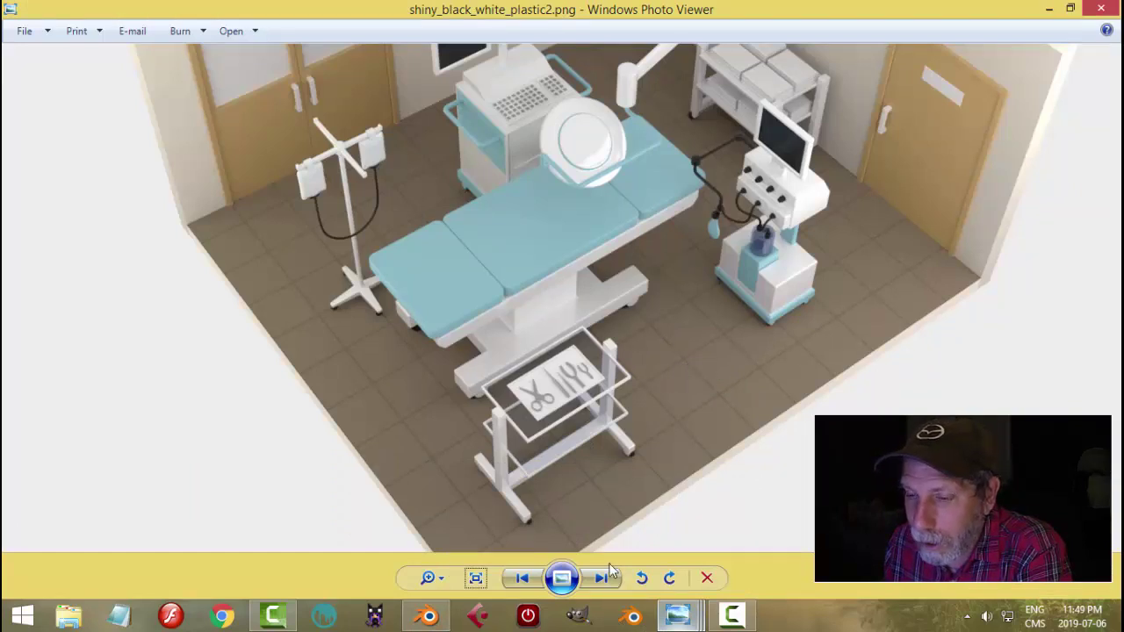
mouse_move(443, 617)
mouse_move(677, 617)
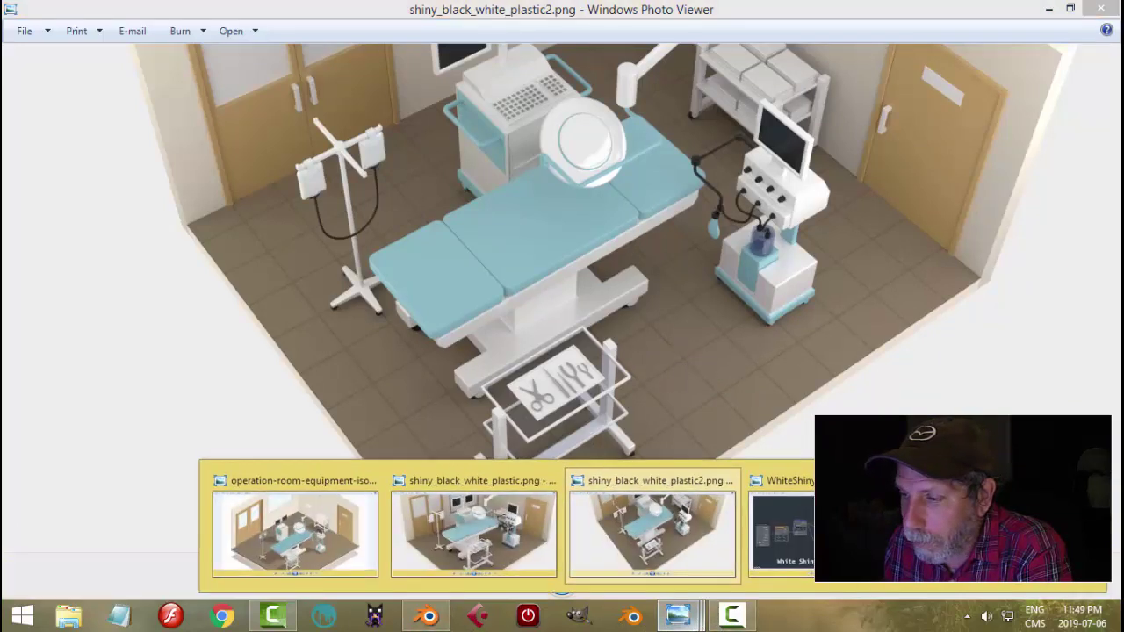
left_click(777, 527)
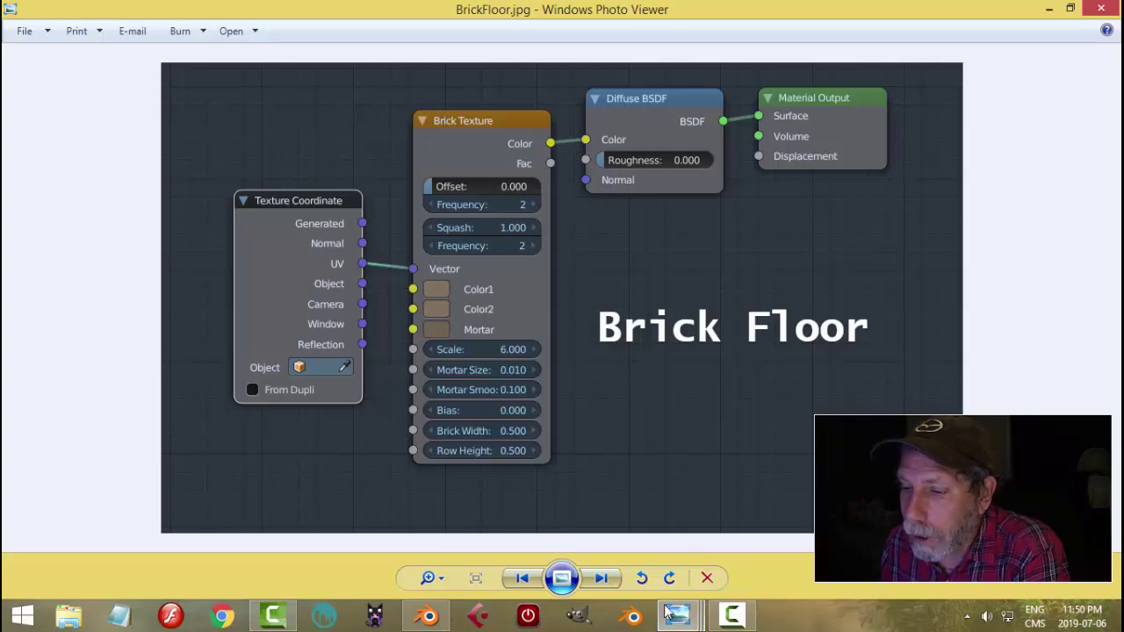
Show shiny_black_white_plastic.png via plastic2 and pan across floor, upper room and operating table.
mouse_move(676, 615)
left_click(664, 544)
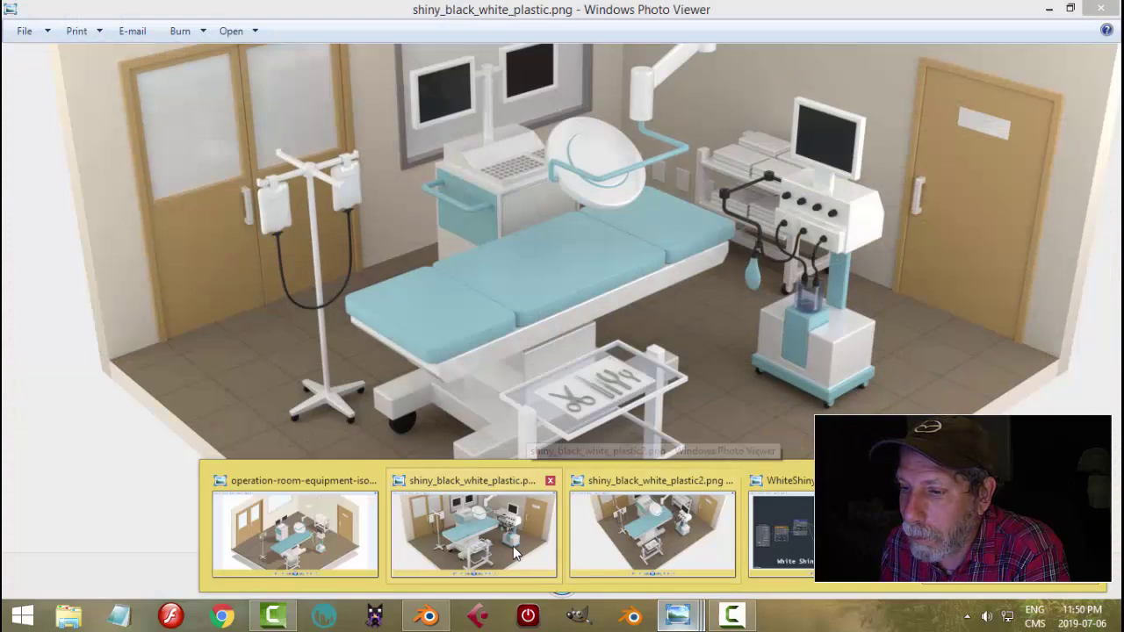
left_click(513, 546)
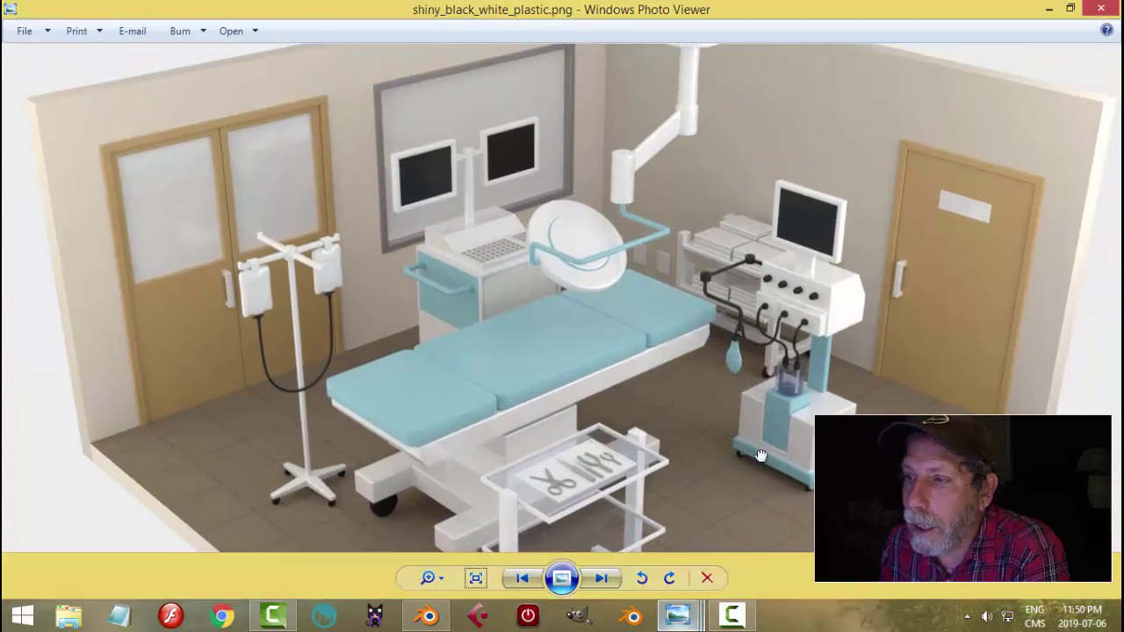
left_click_drag(760, 455, 784, 349)
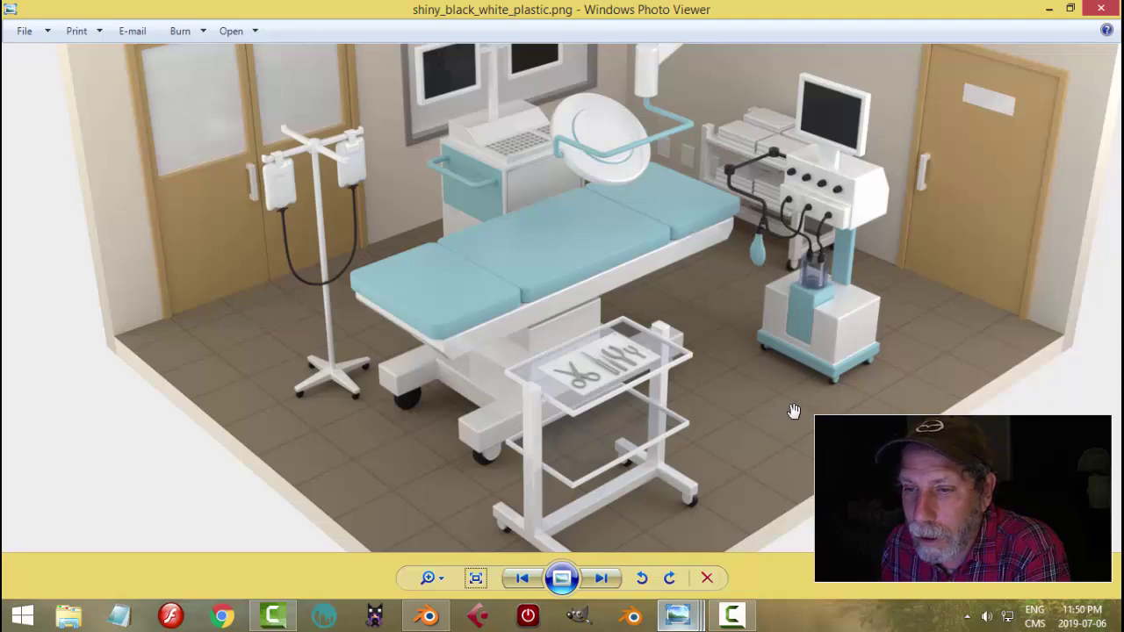
left_click_drag(785, 377, 781, 446)
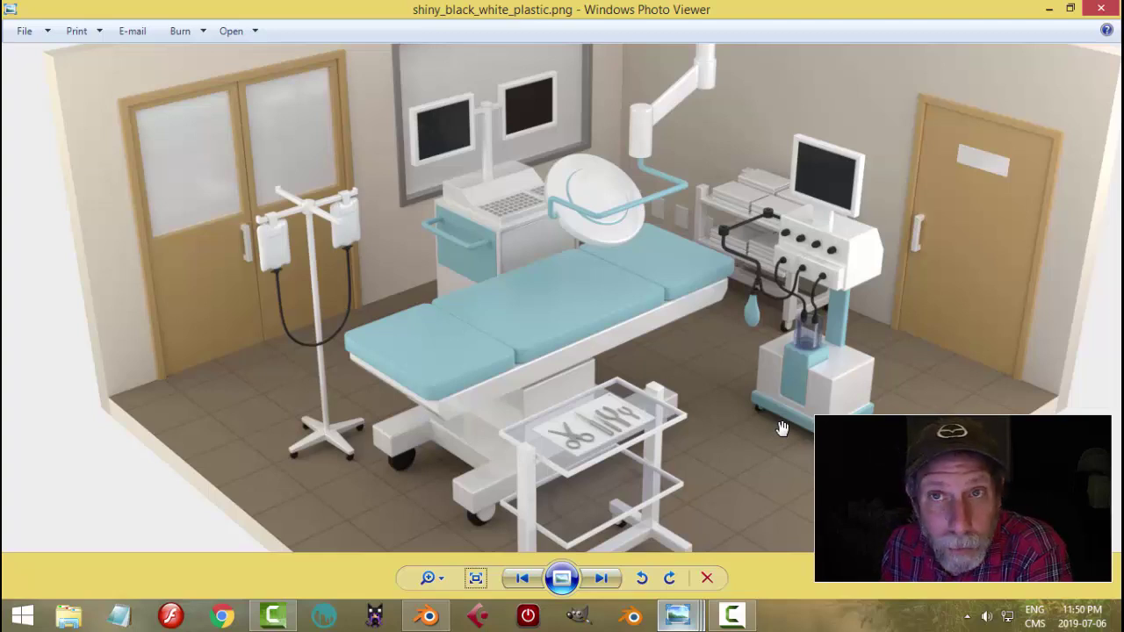
mouse_move(780, 430)
left_mouse_down()
mouse_move(781, 379)
mouse_move(785, 428)
left_mouse_up()
scroll(790, 423, "down", 1)
scroll(806, 413, "up", 1)
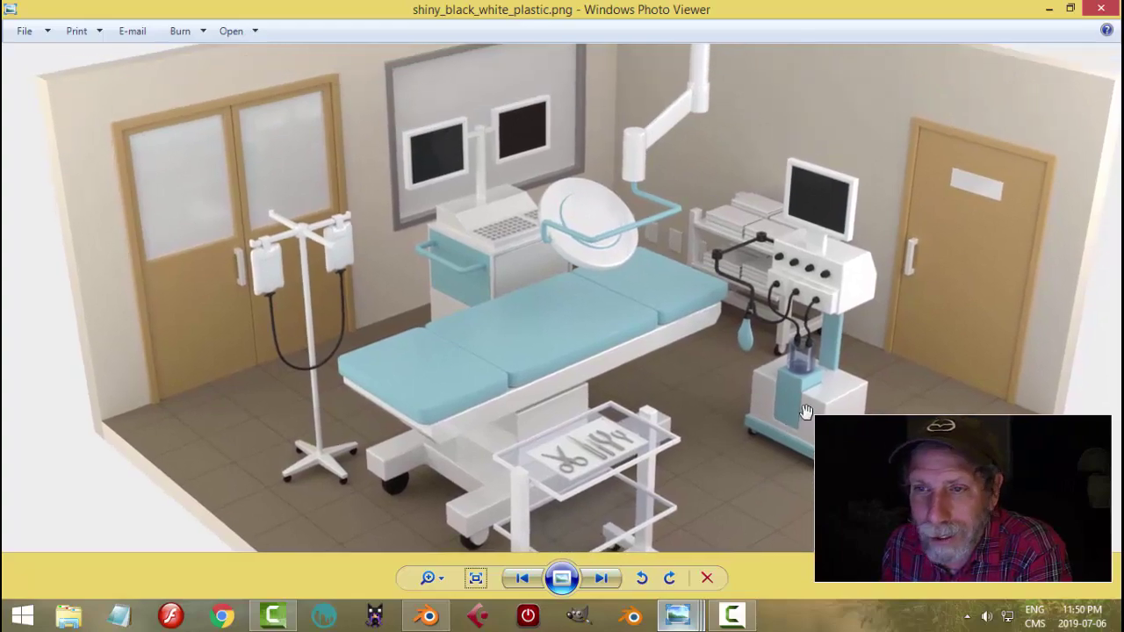